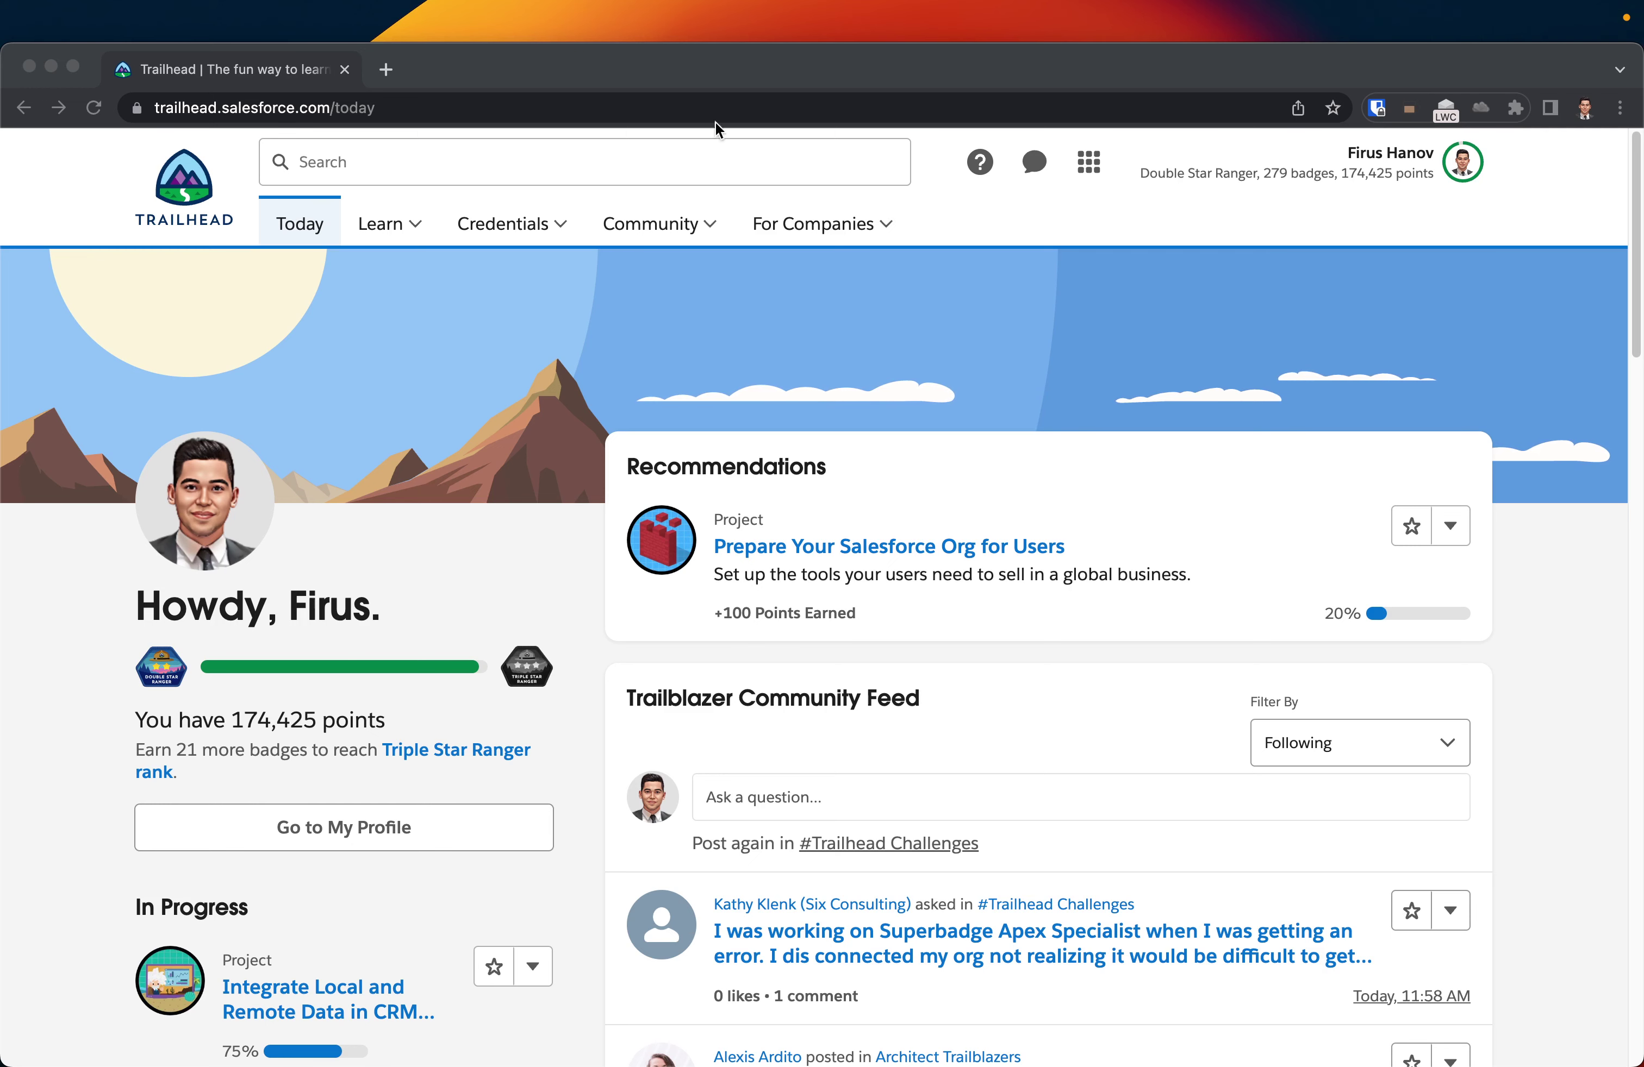
- Focus the Chrome window and move it slightly higher on screen
{"action": "left_click", "coordinate": [516, 46]}
{"action": "left_click_drag", "start_coordinate": [516, 46], "coordinate": [516, 38]}
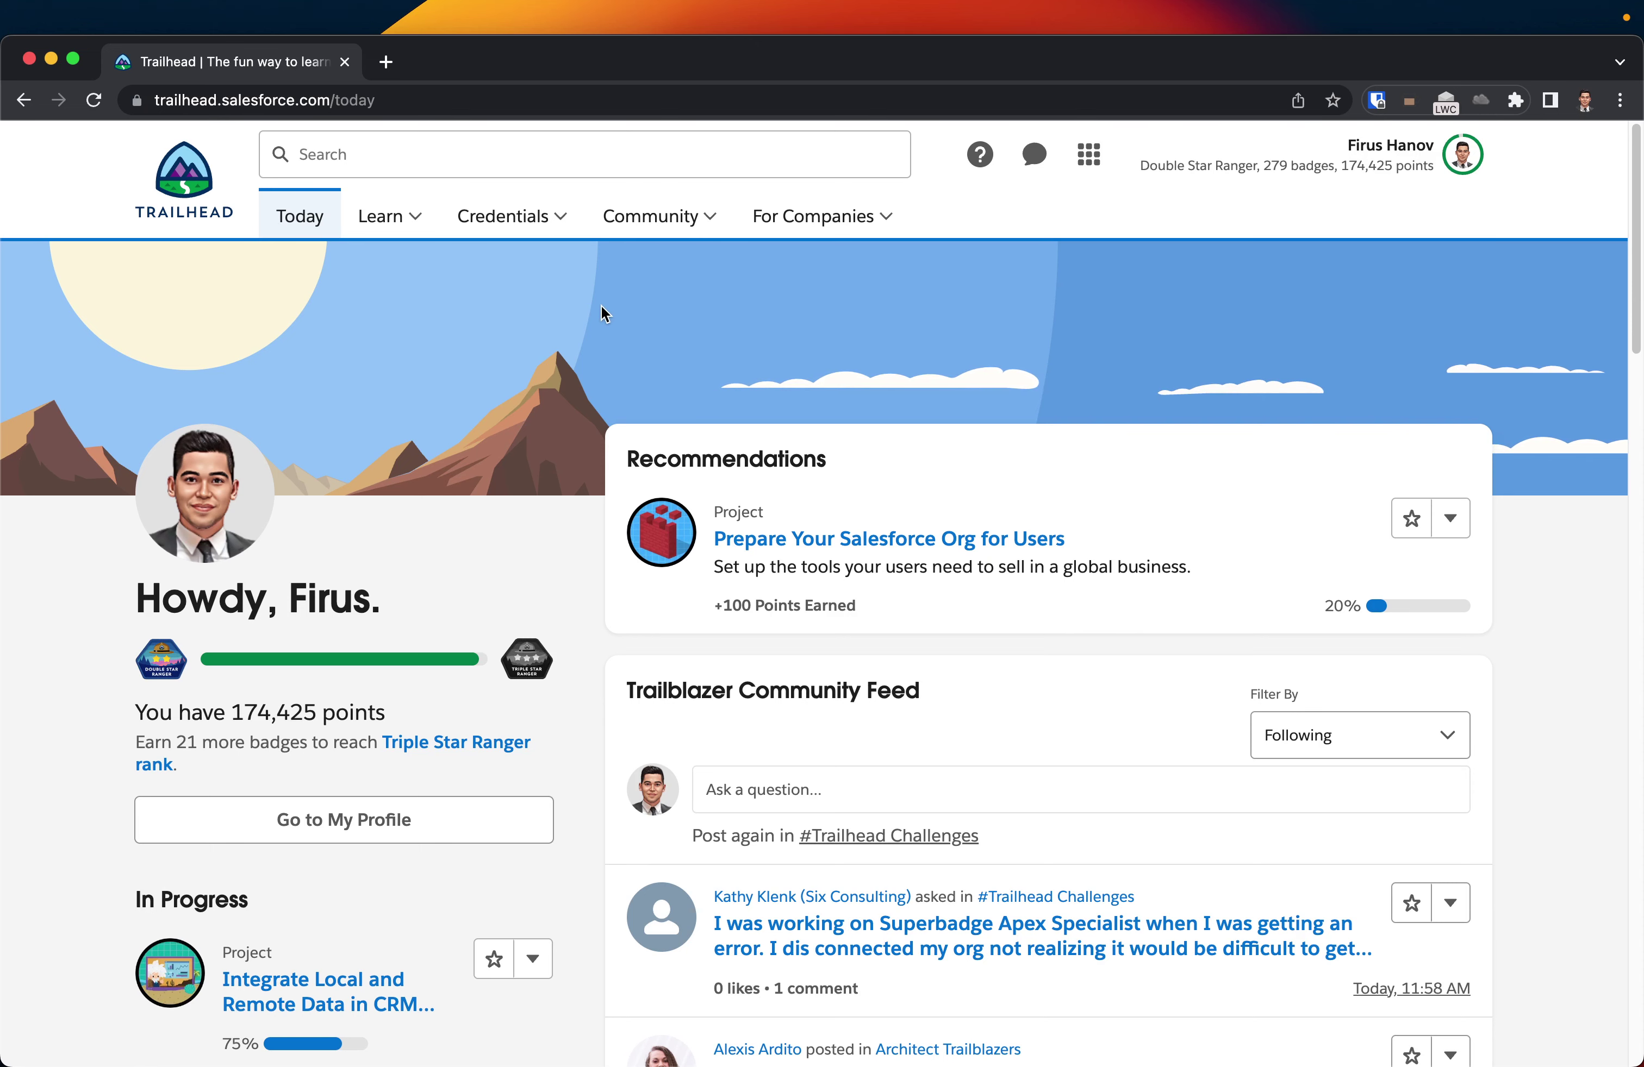
- Open a new tab and load the Google home page
{"action": "left_click", "coordinate": [386, 62]}
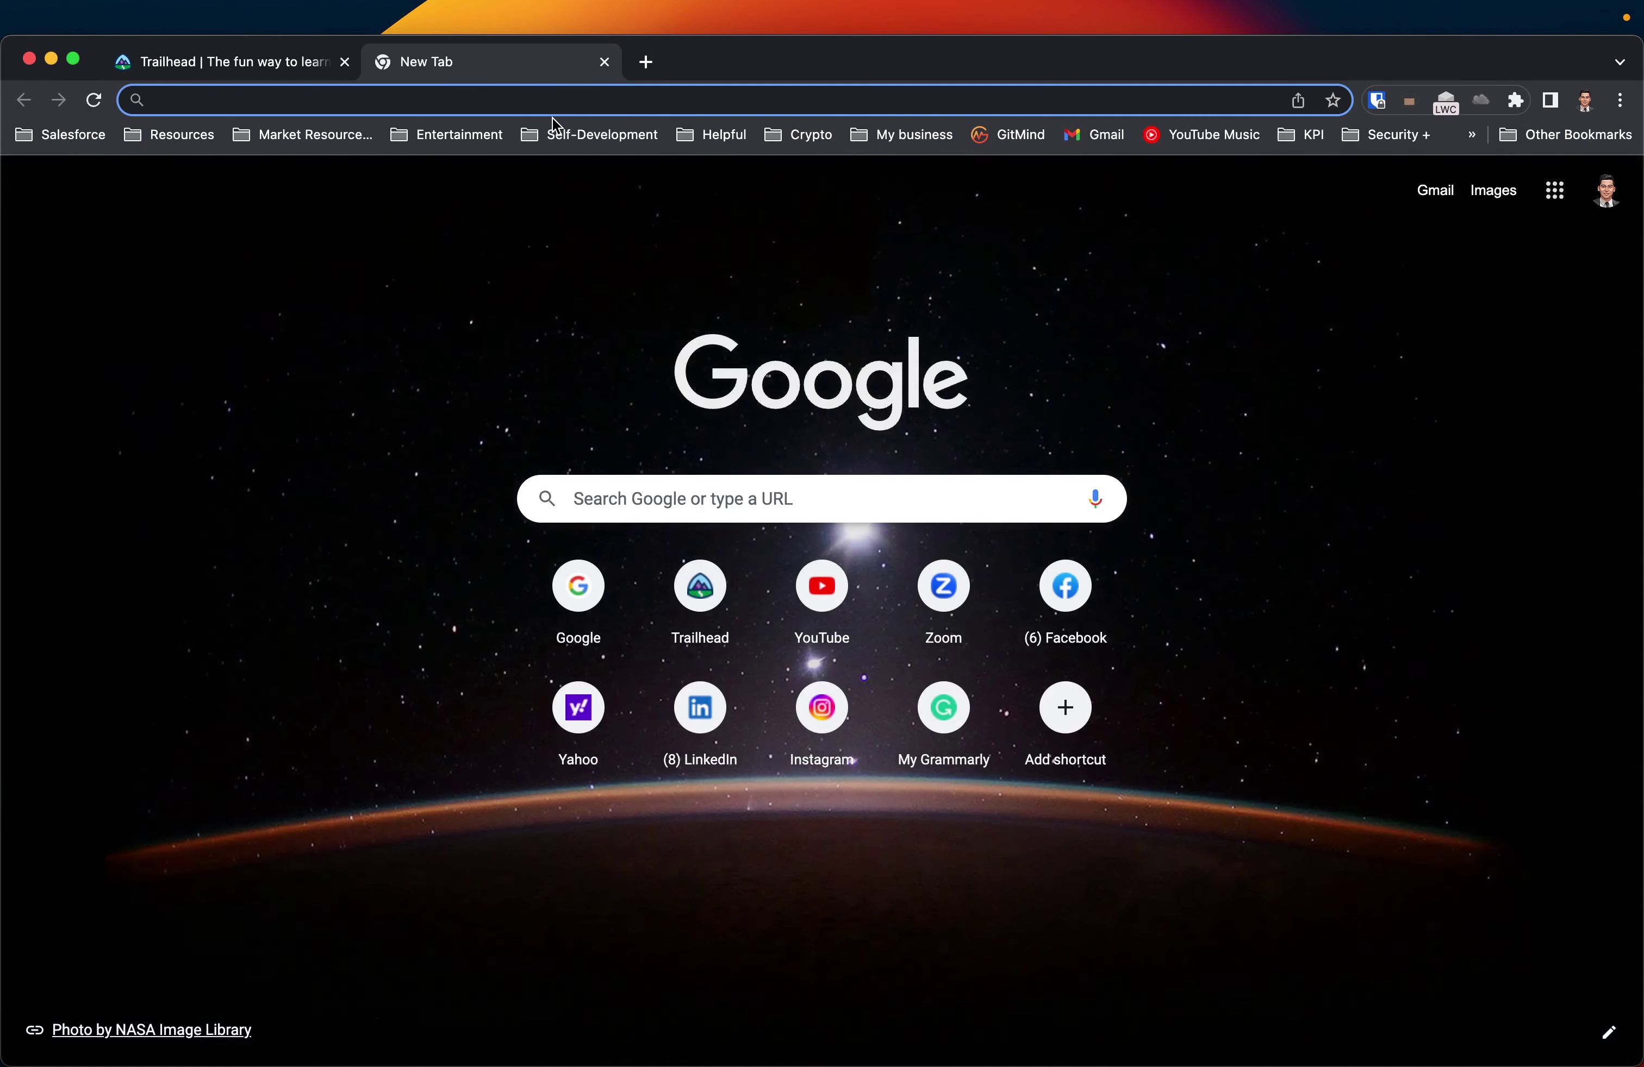
{"action": "type", "text": "www.google.com"}
{"action": "key", "text": "Return"}
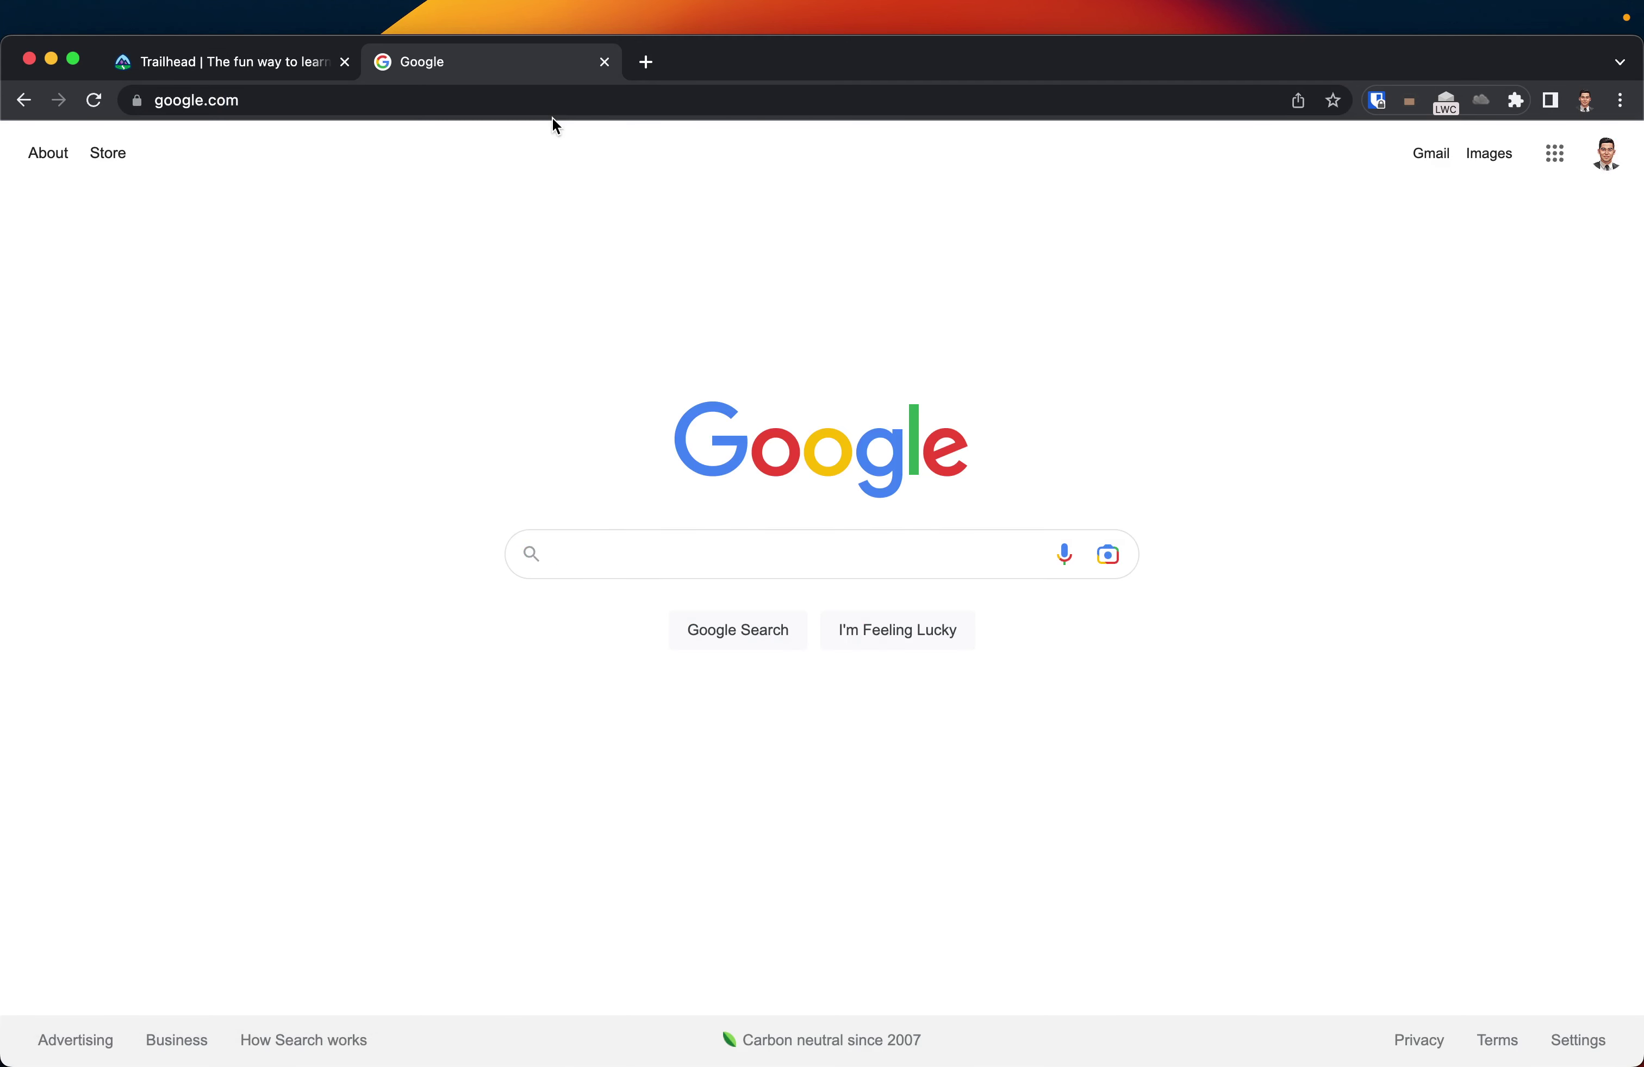
- Search 'developer org salesforce' and open the Developer Edition signup result in its own tab
{"action": "type", "text": "develope"}
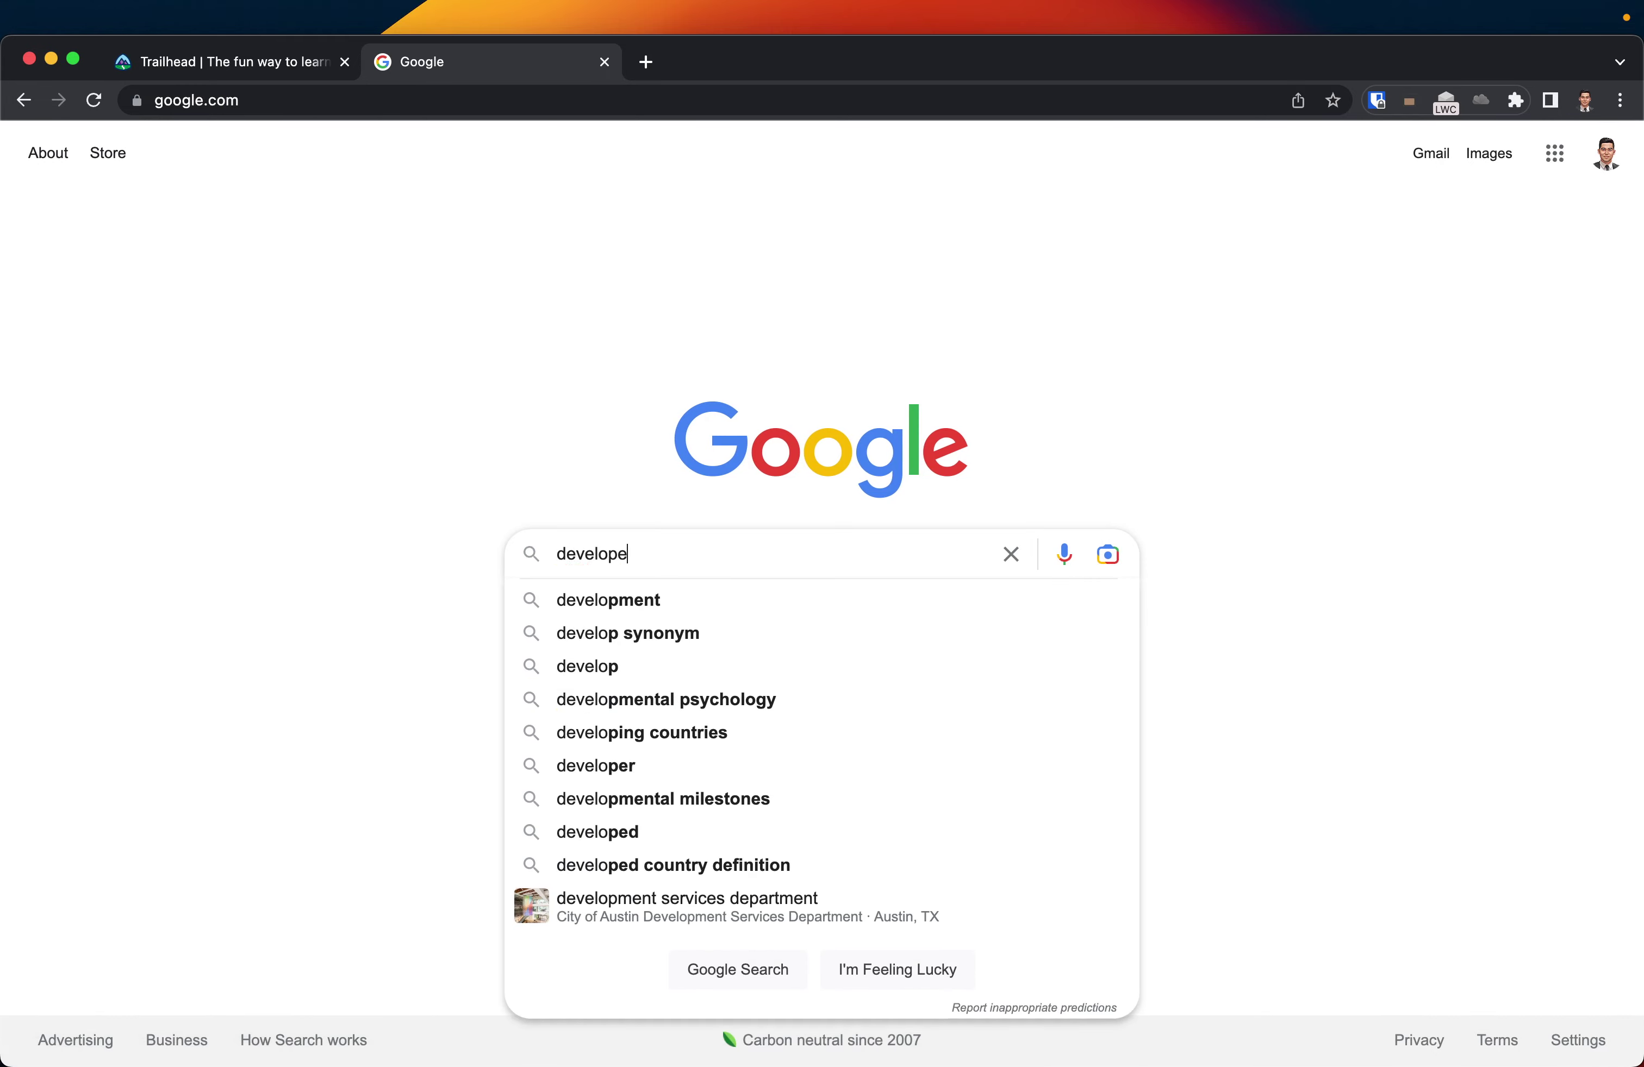
{"action": "type", "text": "r org"}
{"action": "key", "text": "Down"}
{"action": "key", "text": "Return"}
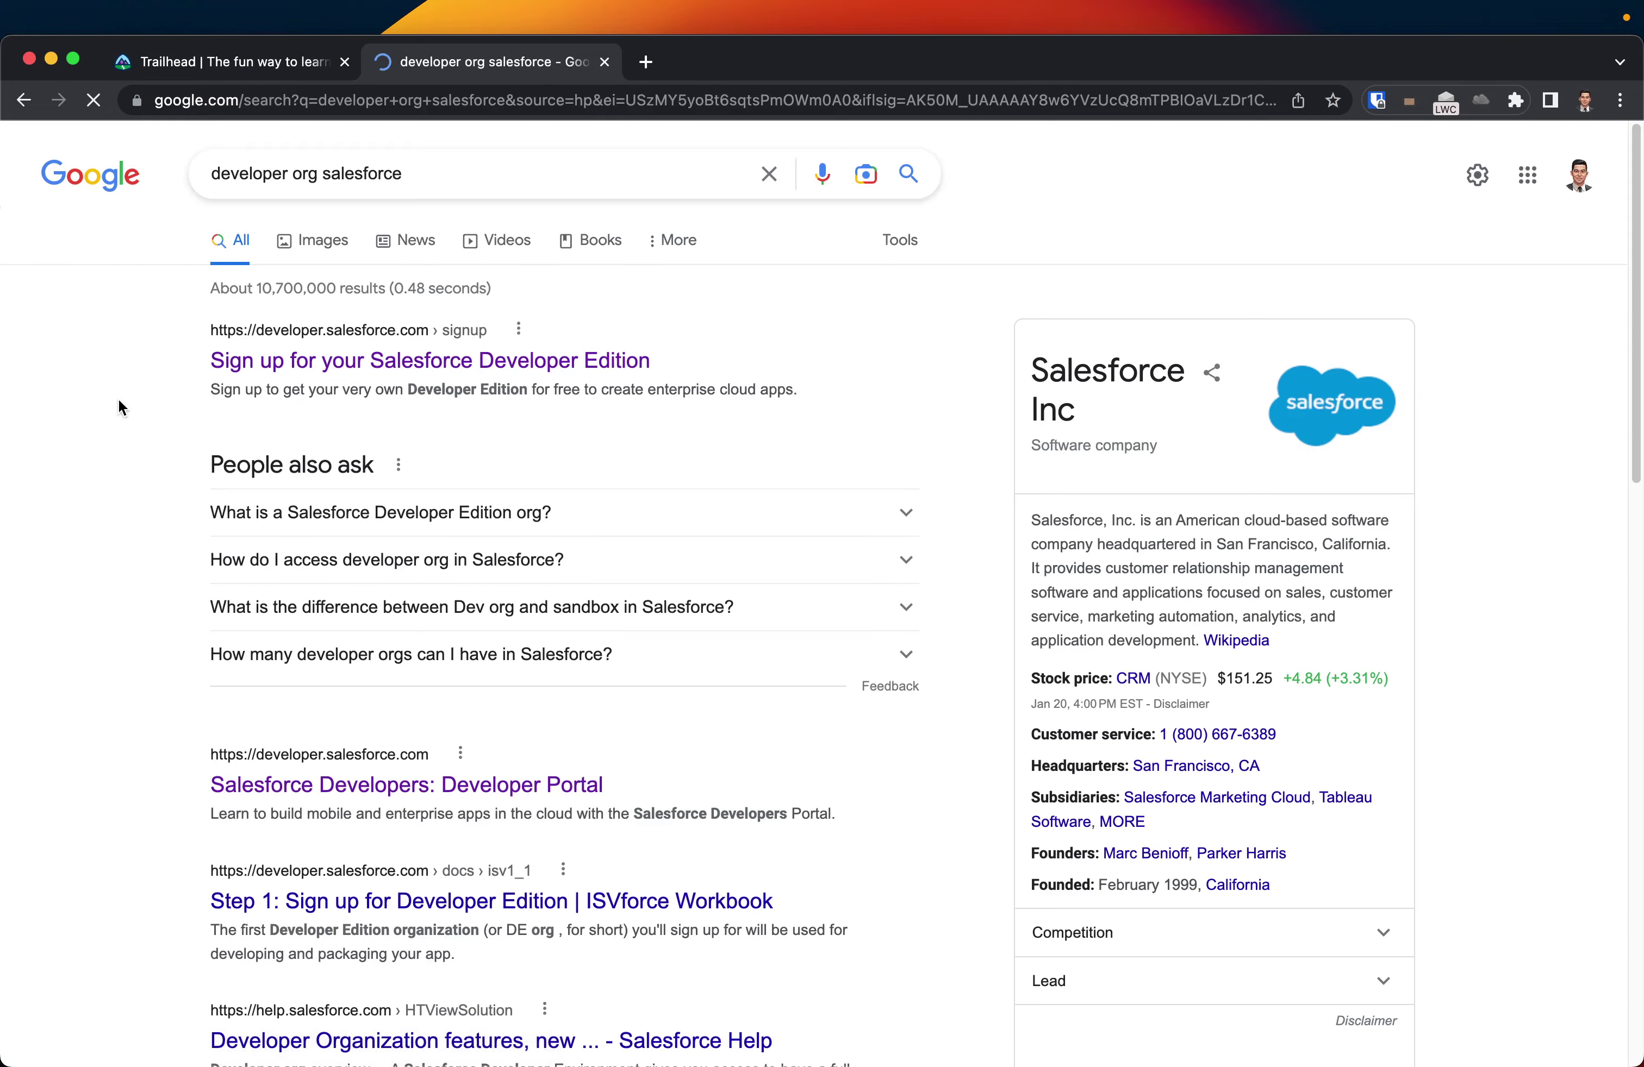
{"action": "left_click", "coordinate": [342, 363], "text": "super"}
{"action": "left_click", "coordinate": [693, 64]}
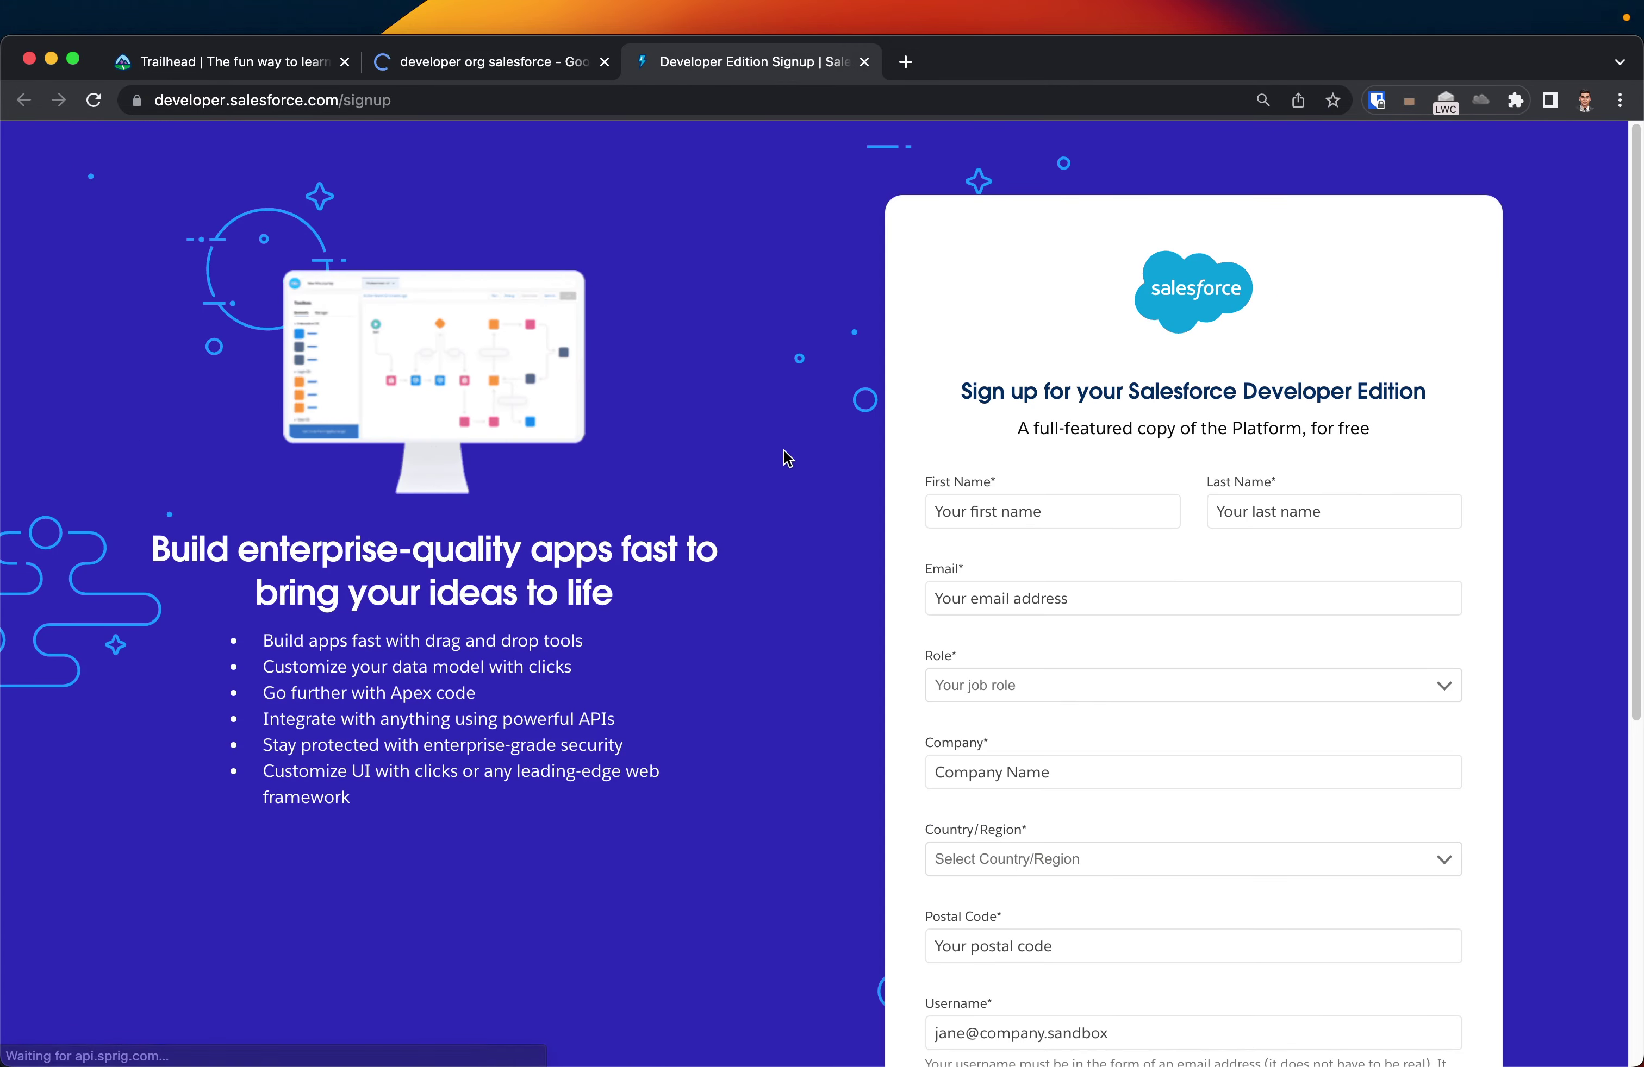
- Enter the first name, last name and e-mail address, and set Role to Administrator
{"action": "left_click", "coordinate": [1015, 512]}
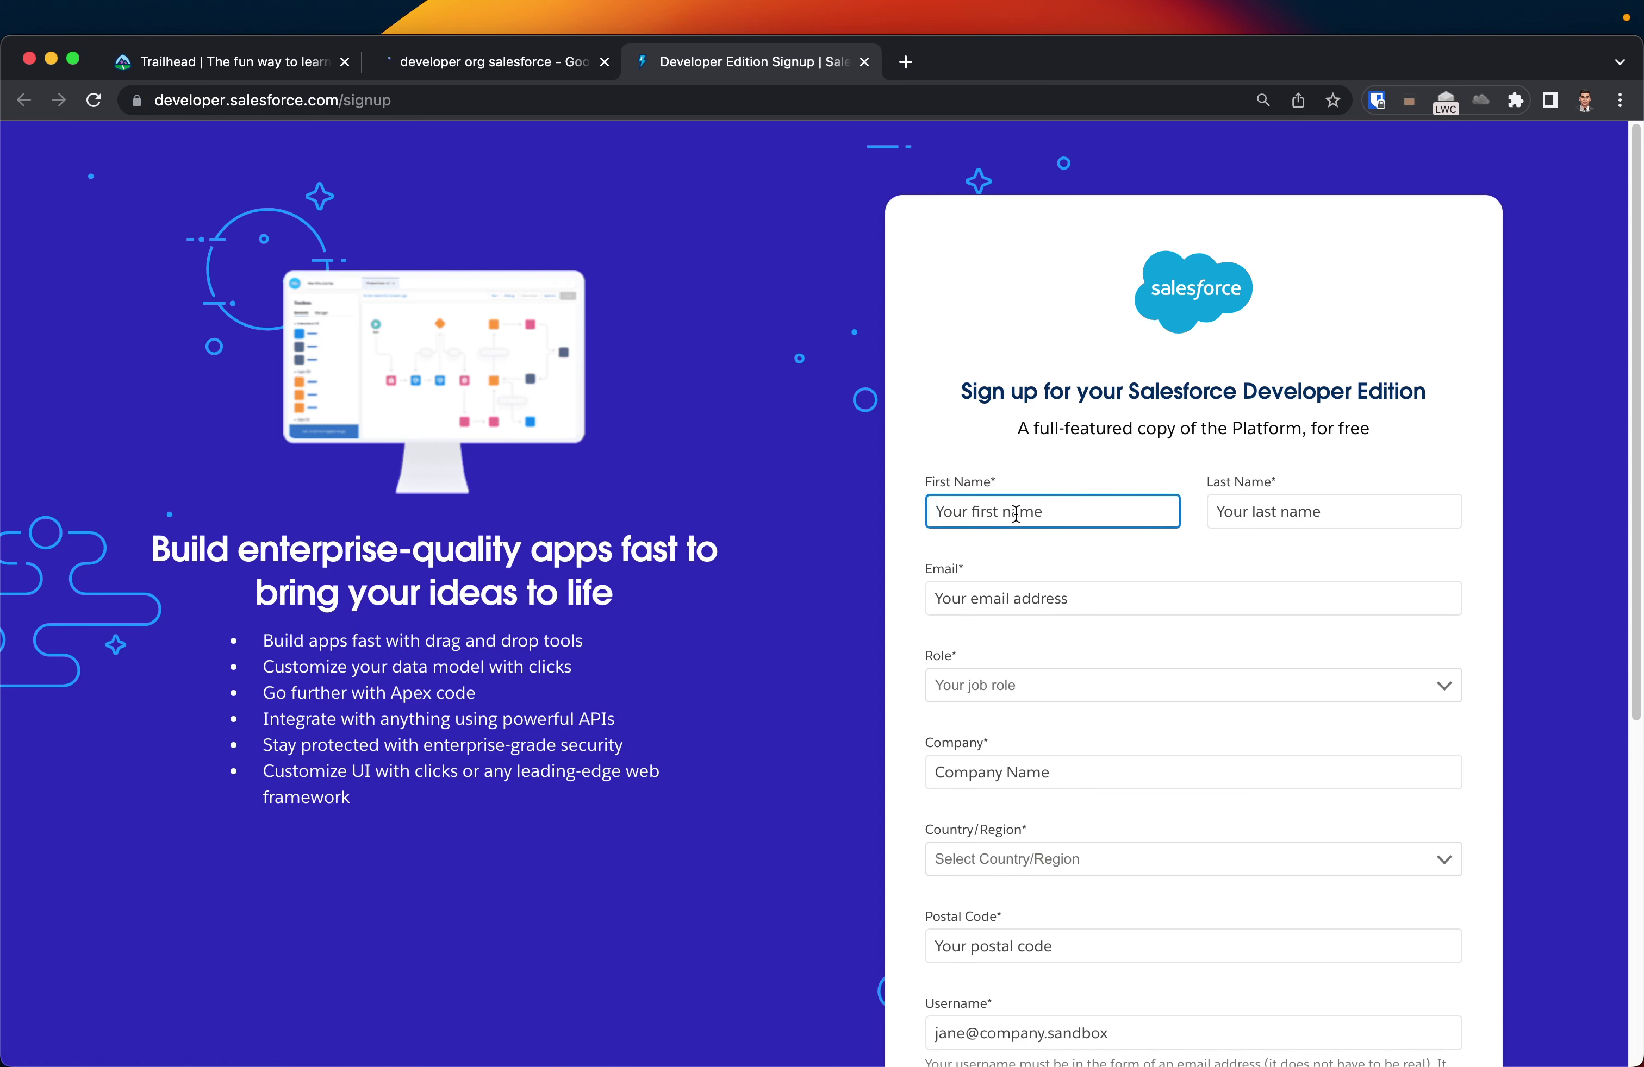
{"action": "key", "text": "Tab"}
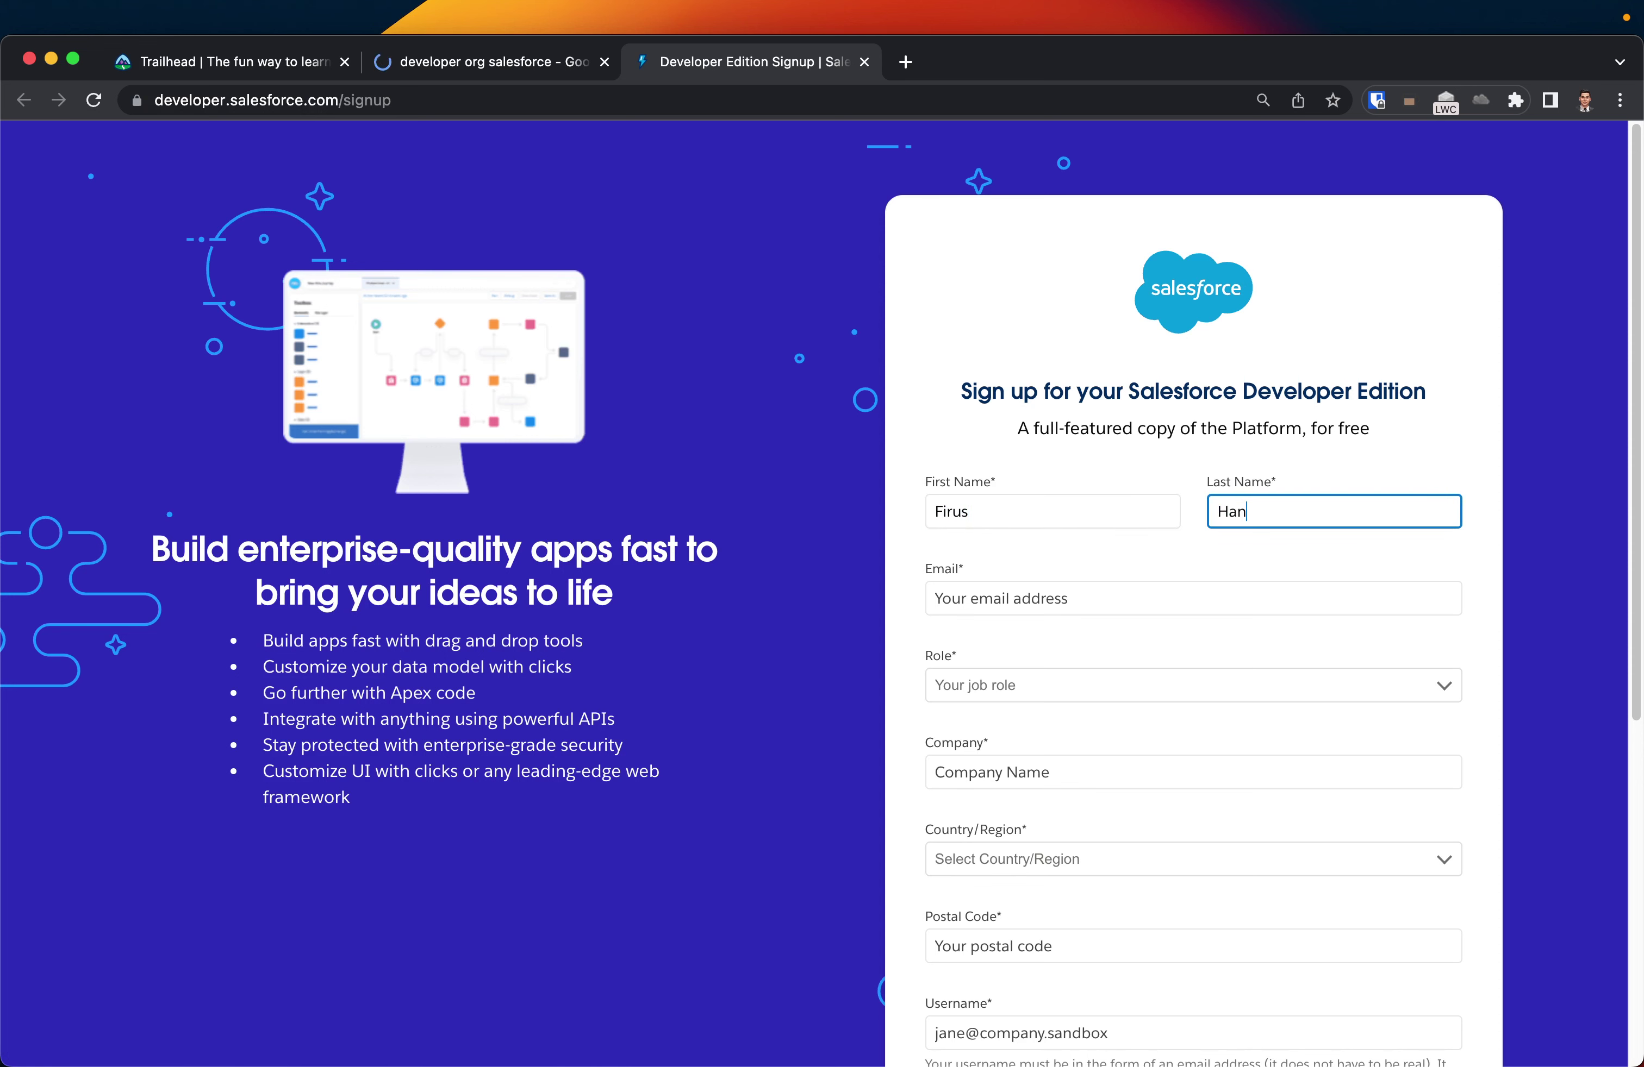
{"action": "key", "text": "Tab"}
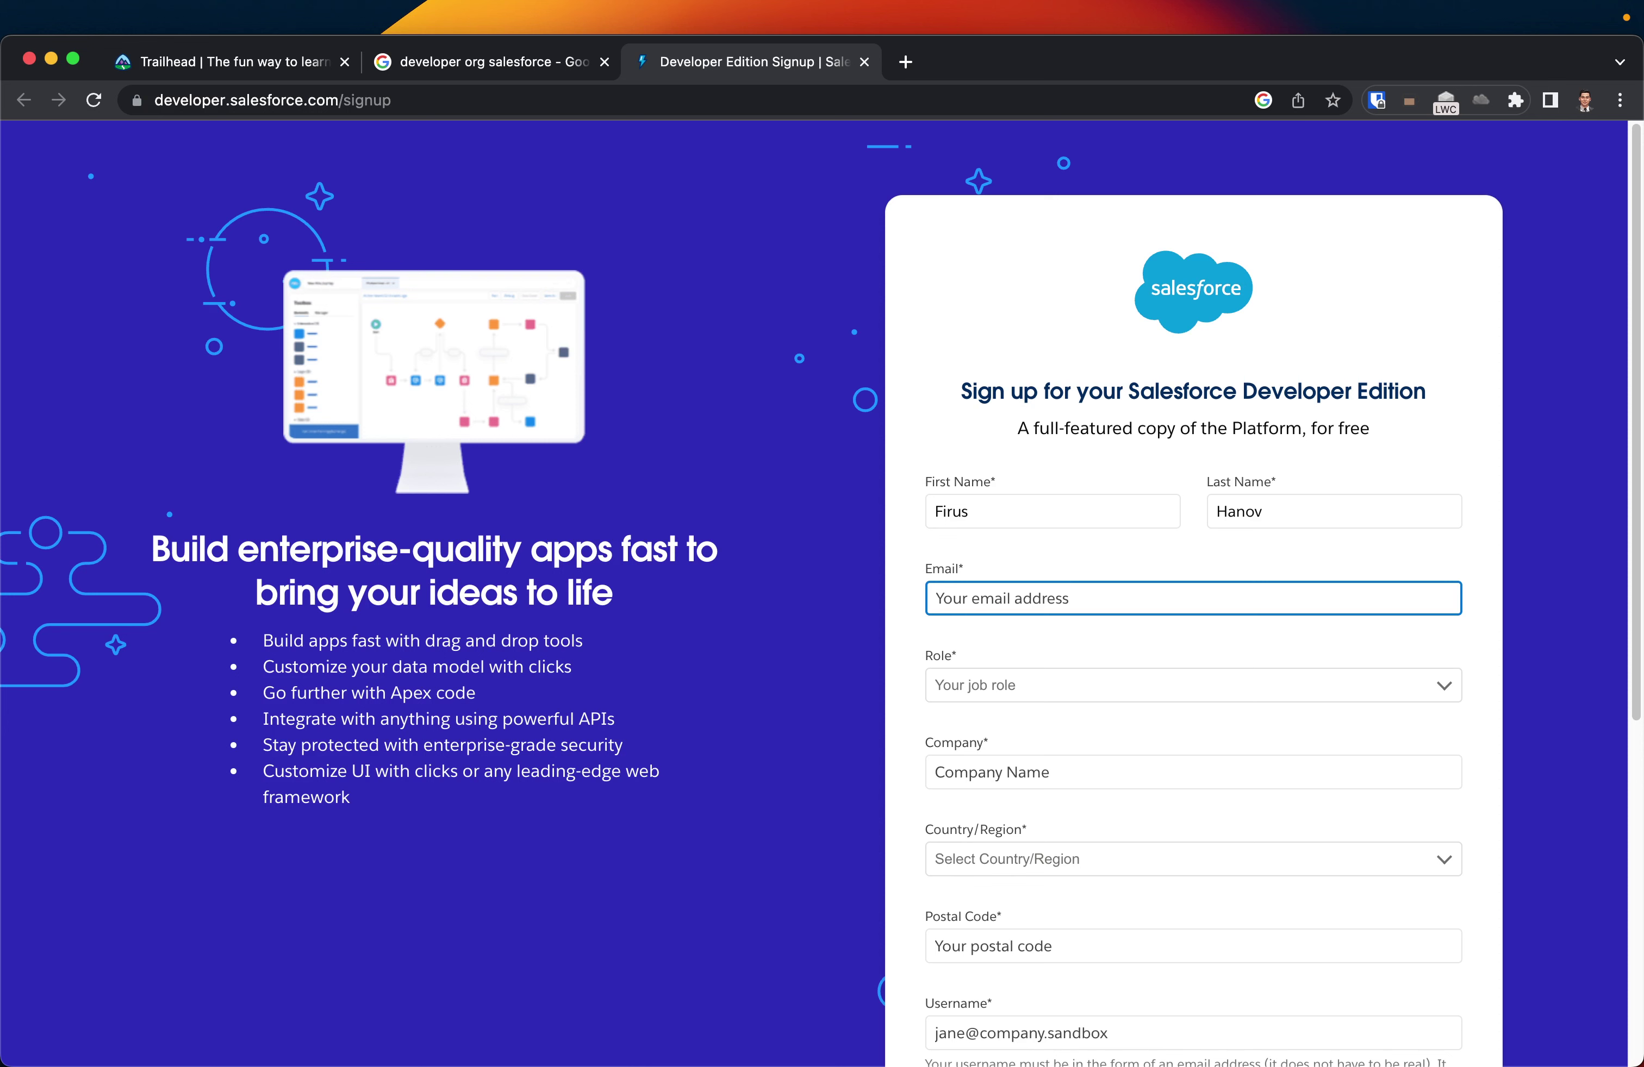
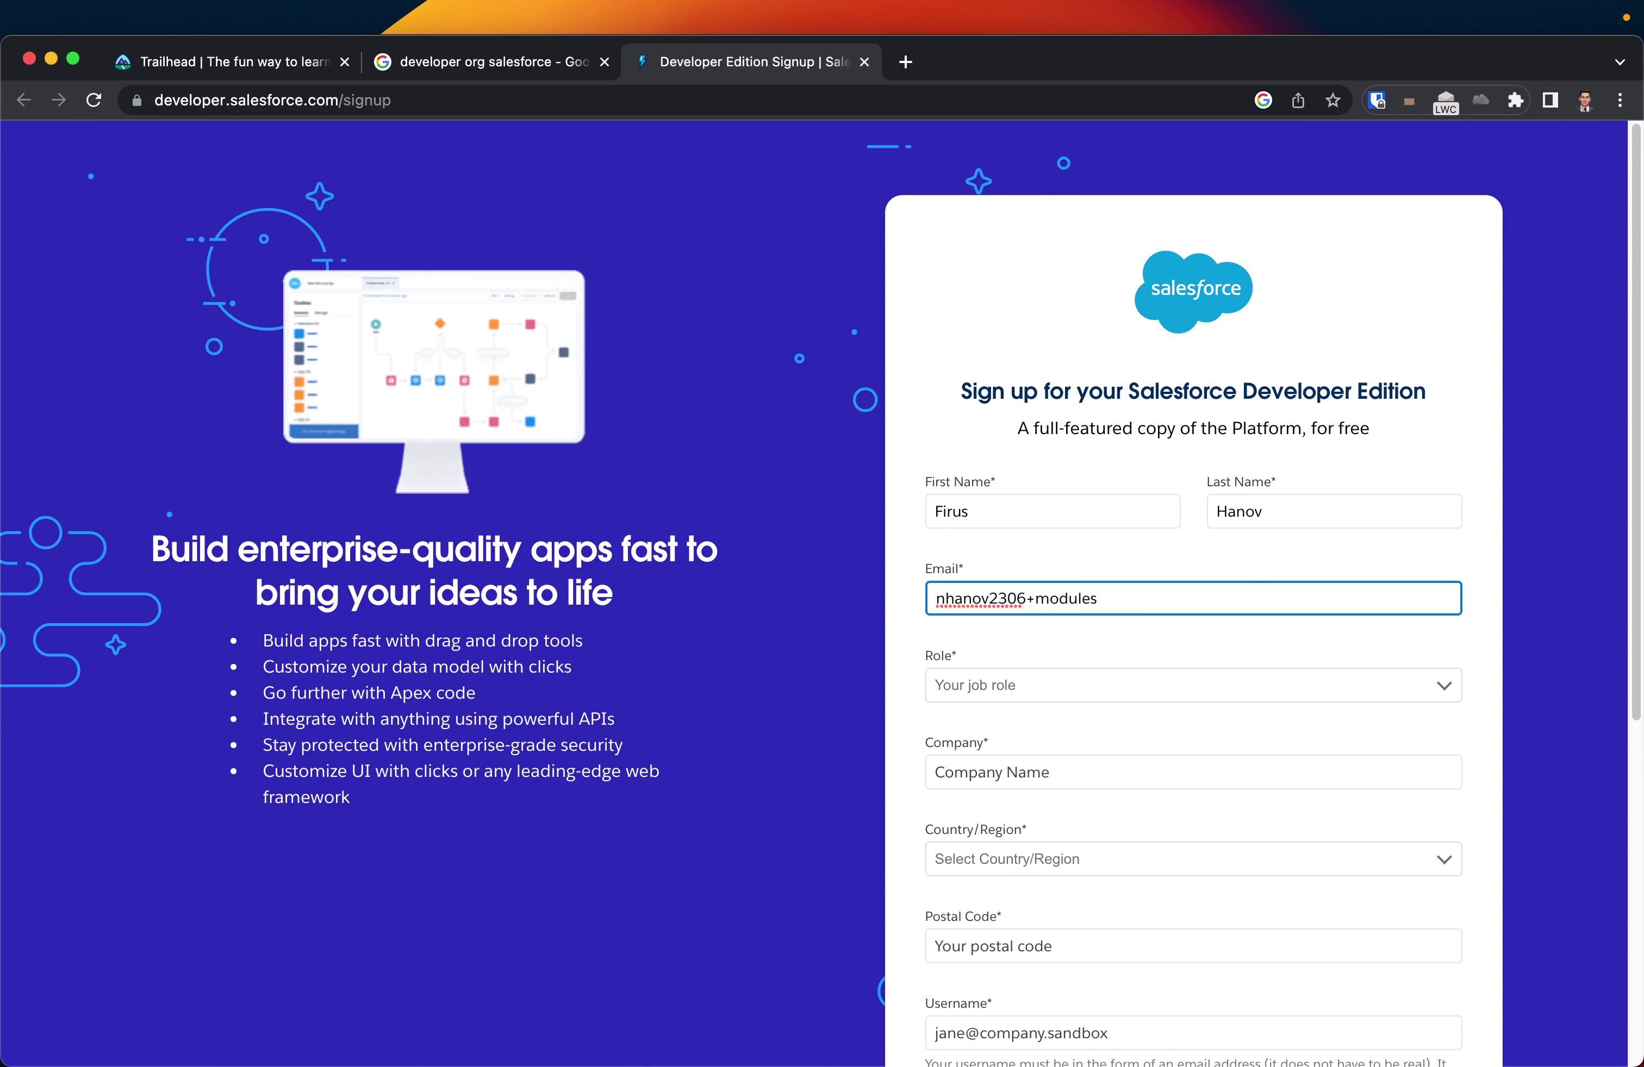
{"action": "left_click", "coordinate": [936, 693]}
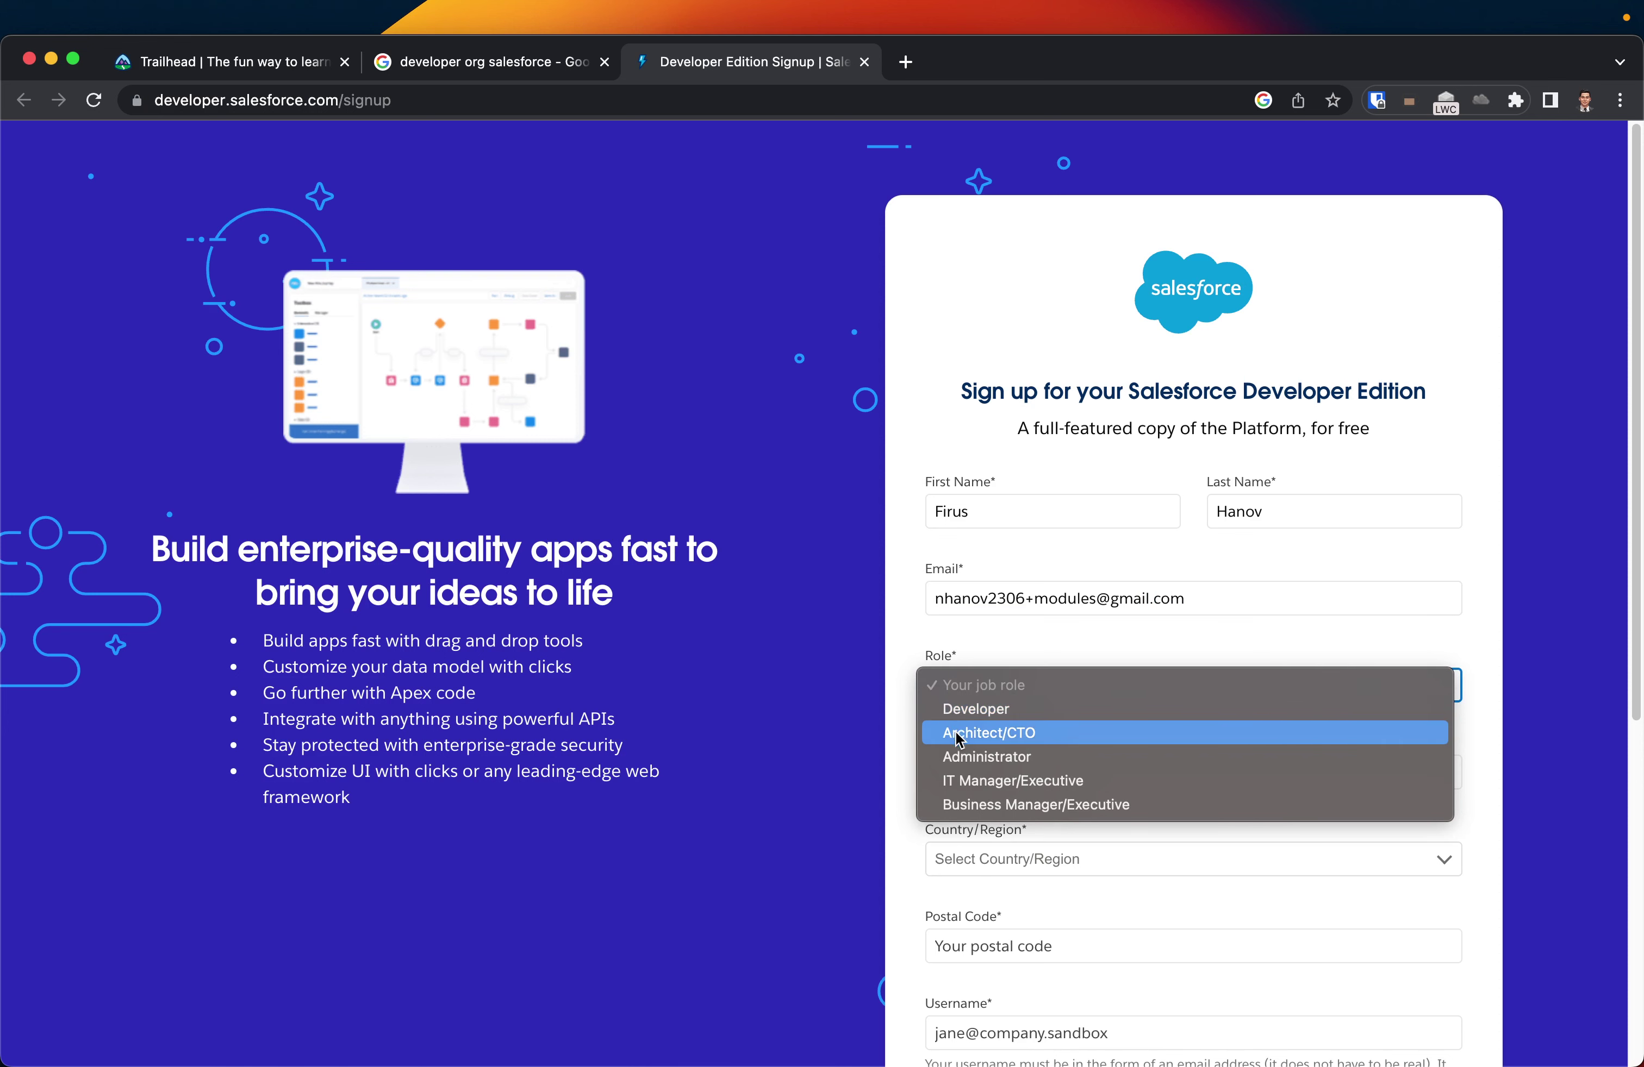
{"action": "left_click", "coordinate": [965, 759]}
{"action": "left_click", "coordinate": [1072, 774]}
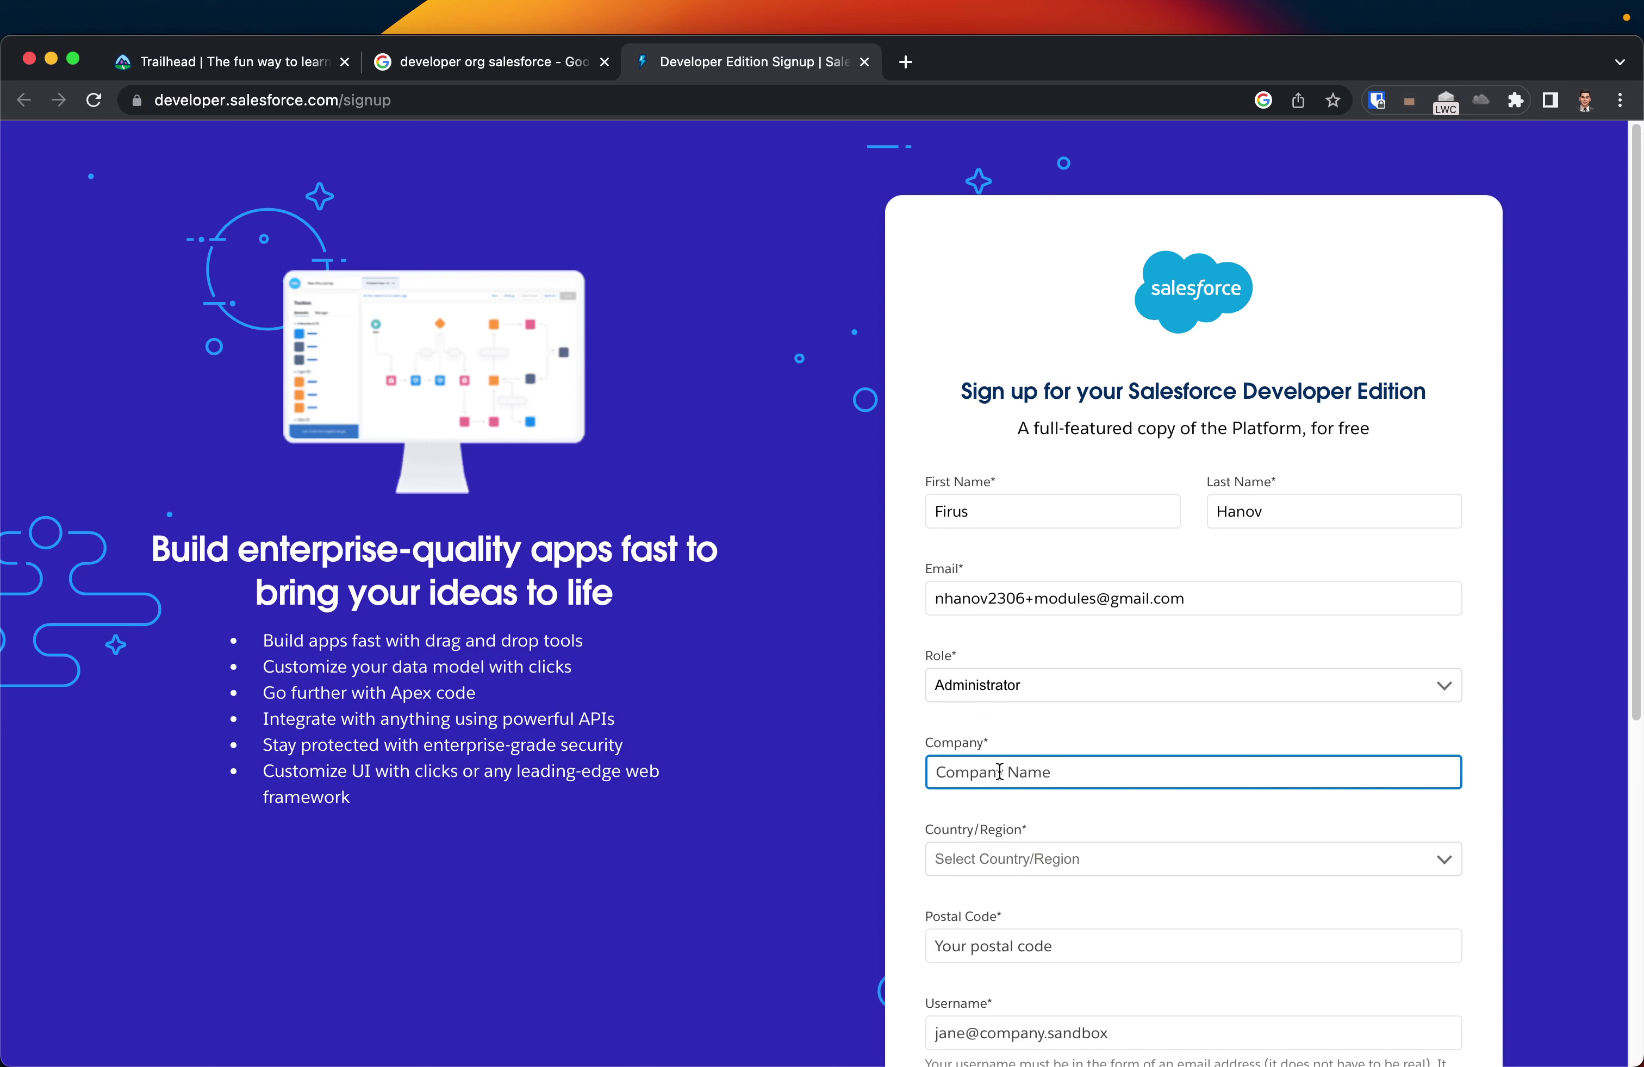
- Enter the company name, choose United States as Country/Region, and fill in the postal code
{"action": "type", "text": "hanovconsulting"}
{"action": "left_click_drag", "start_coordinate": [937, 777], "coordinate": [1050, 778]}
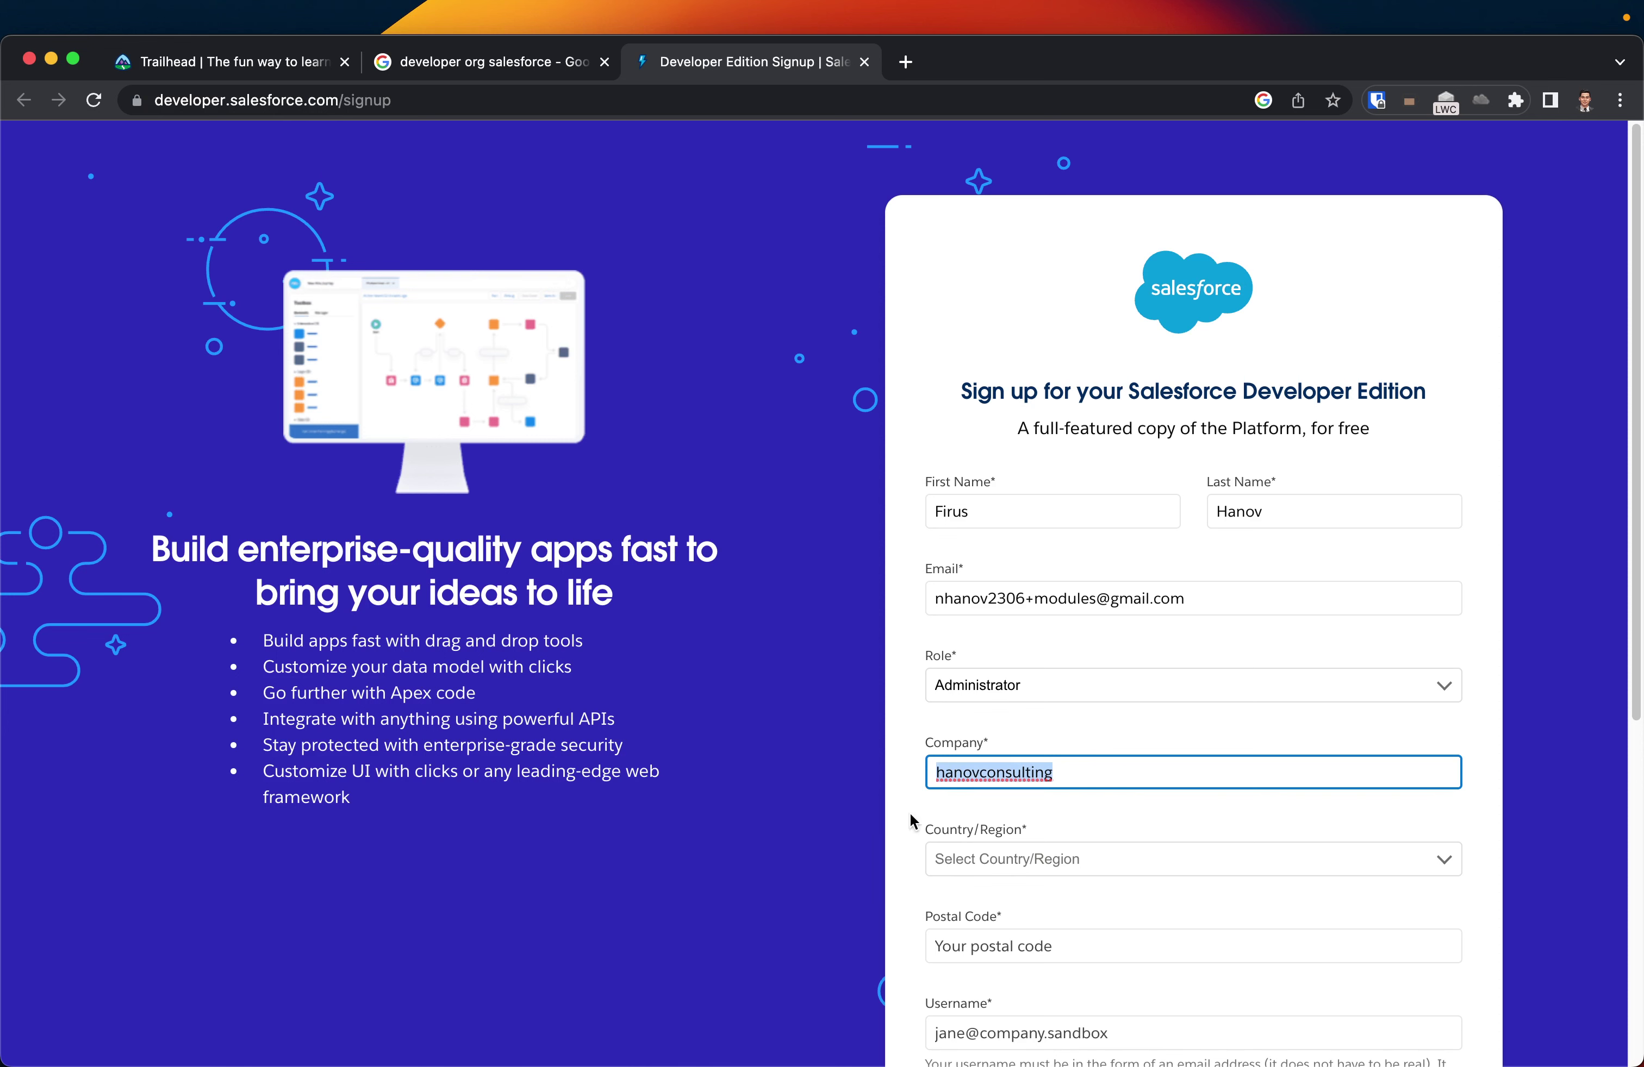
{"action": "left_click", "coordinate": [1010, 863]}
{"action": "type", "text": "uni"}
{"action": "key", "text": "Down"}
{"action": "key", "text": "Return"}
{"action": "left_click", "coordinate": [1004, 957]}
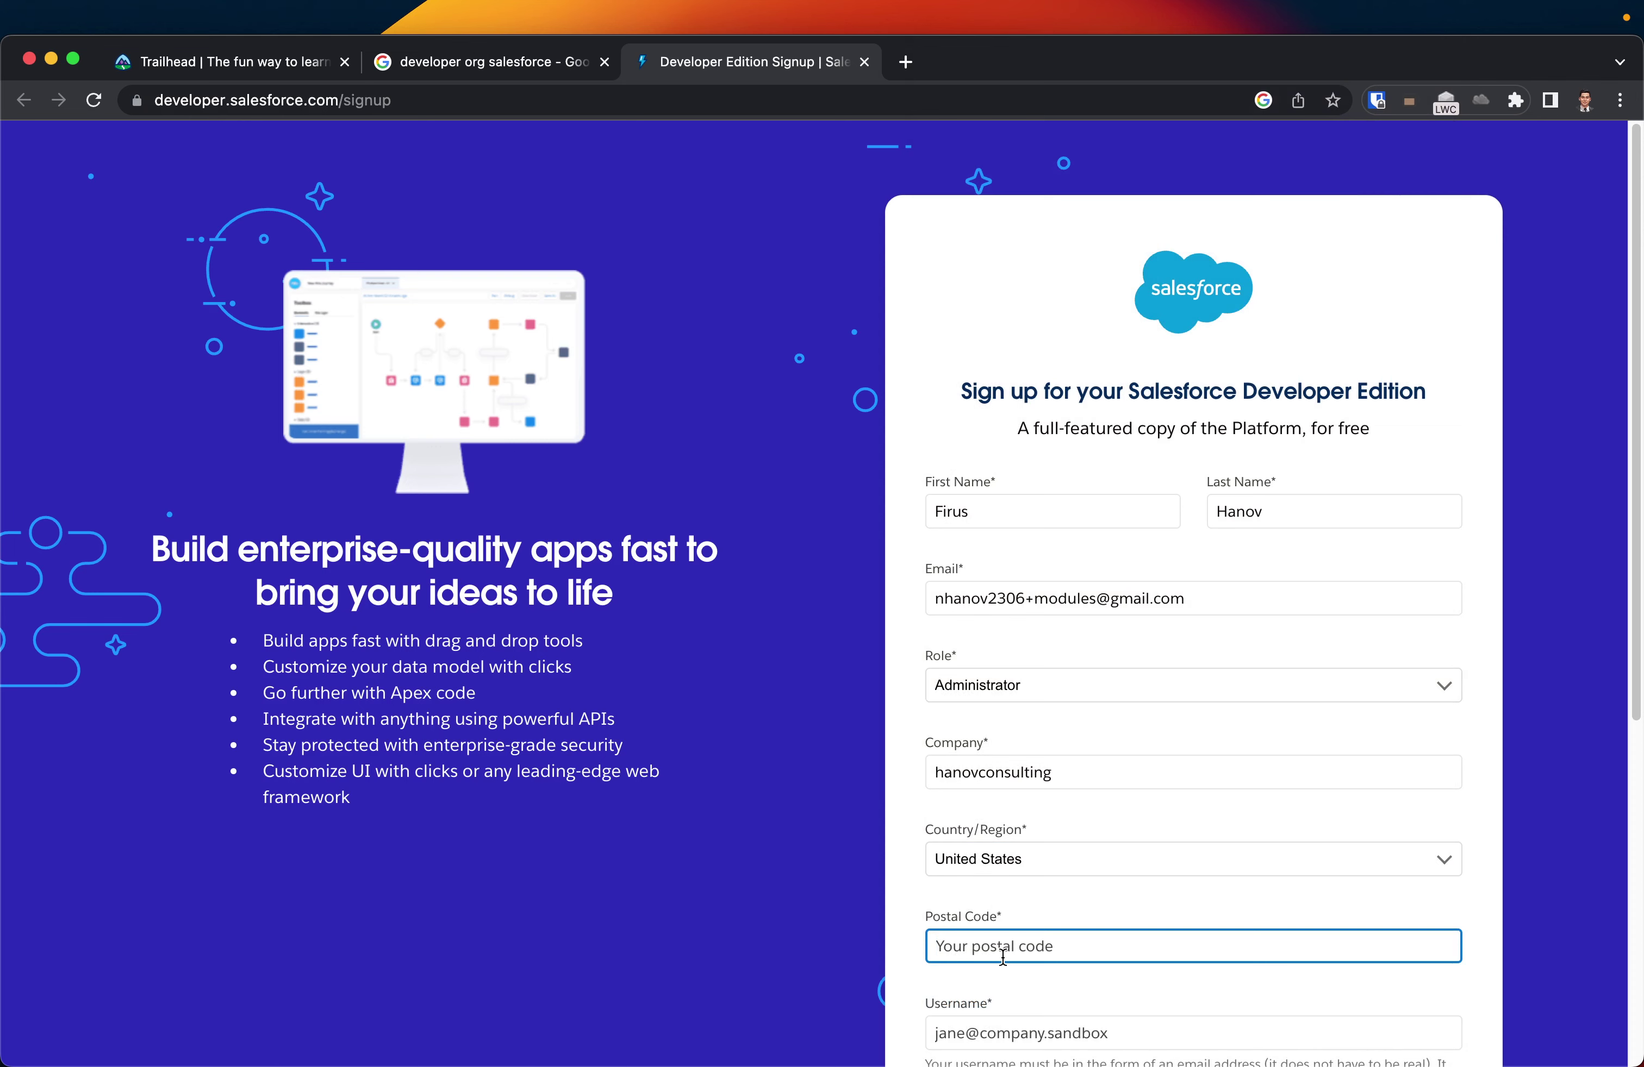
{"action": "type", "text": "95142"}
- Copy the e-mail address and paste it into the Username field
{"action": "scroll", "coordinate": [1008, 960], "scroll_direction": "down", "scroll_amount": 3}
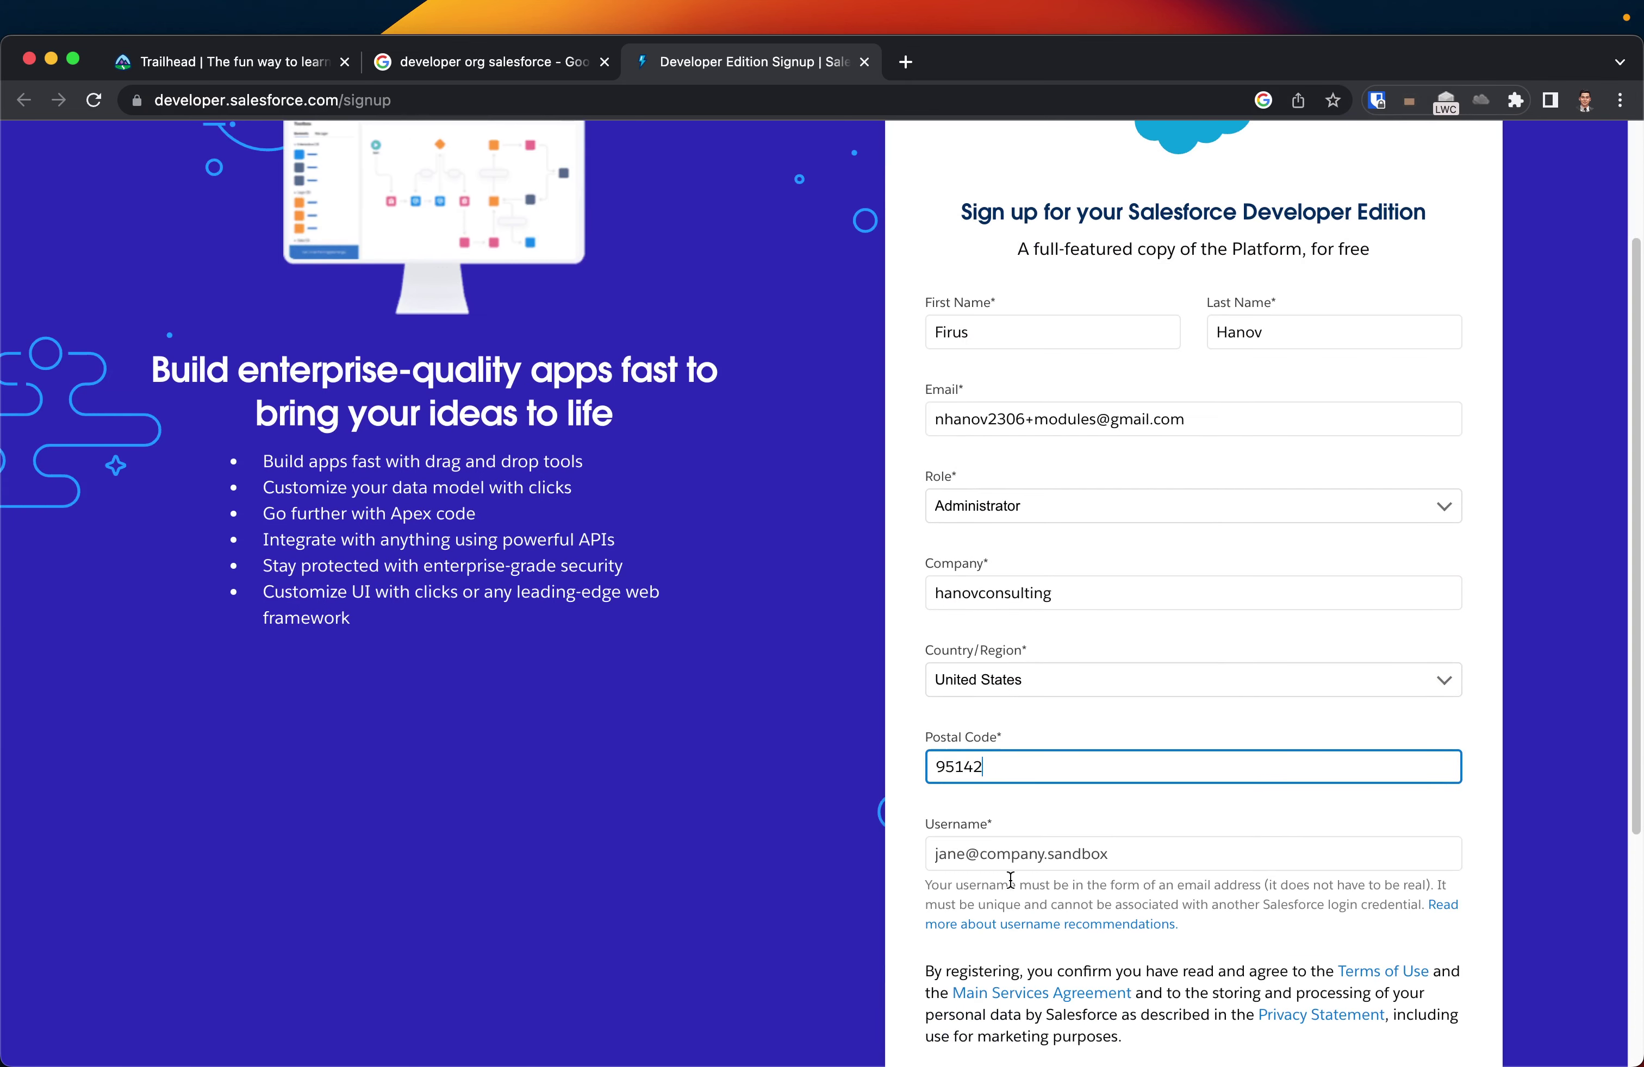
{"action": "left_click", "coordinate": [1013, 851]}
{"action": "triple_click", "coordinate": [1205, 419]}
{"action": "key", "text": "cmd+c"}
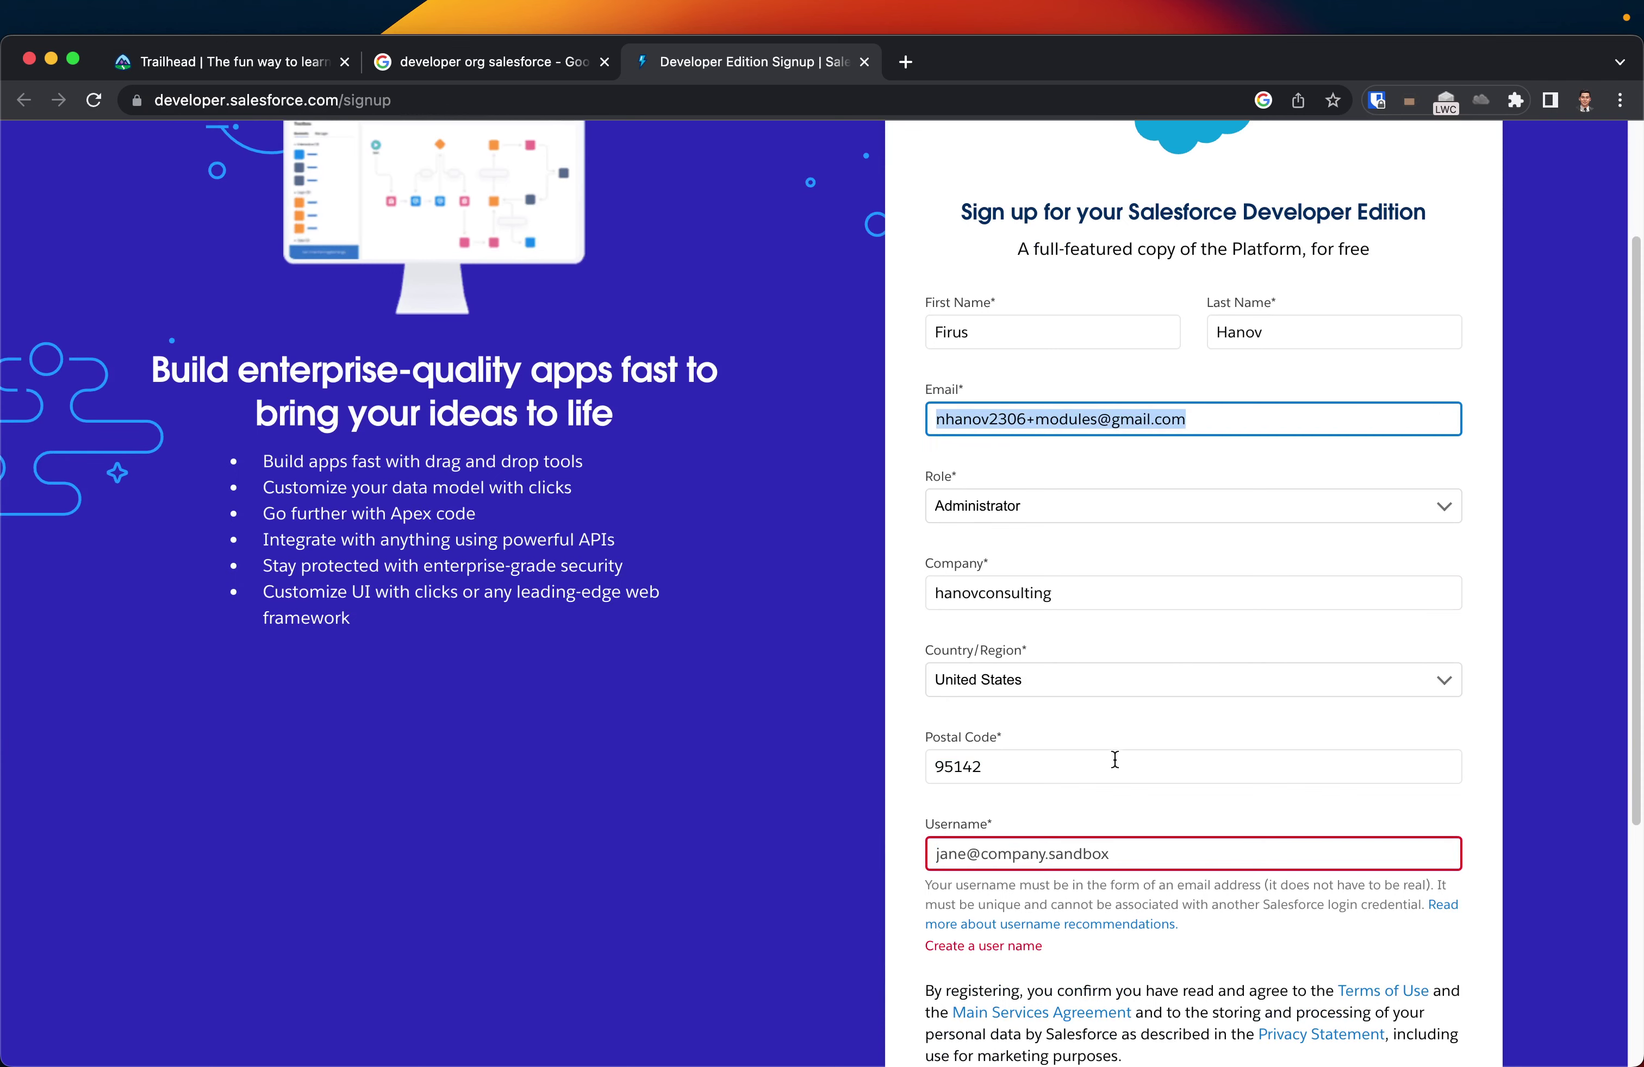
{"action": "left_click", "coordinate": [1053, 854]}
{"action": "key", "text": "cmd+v"}
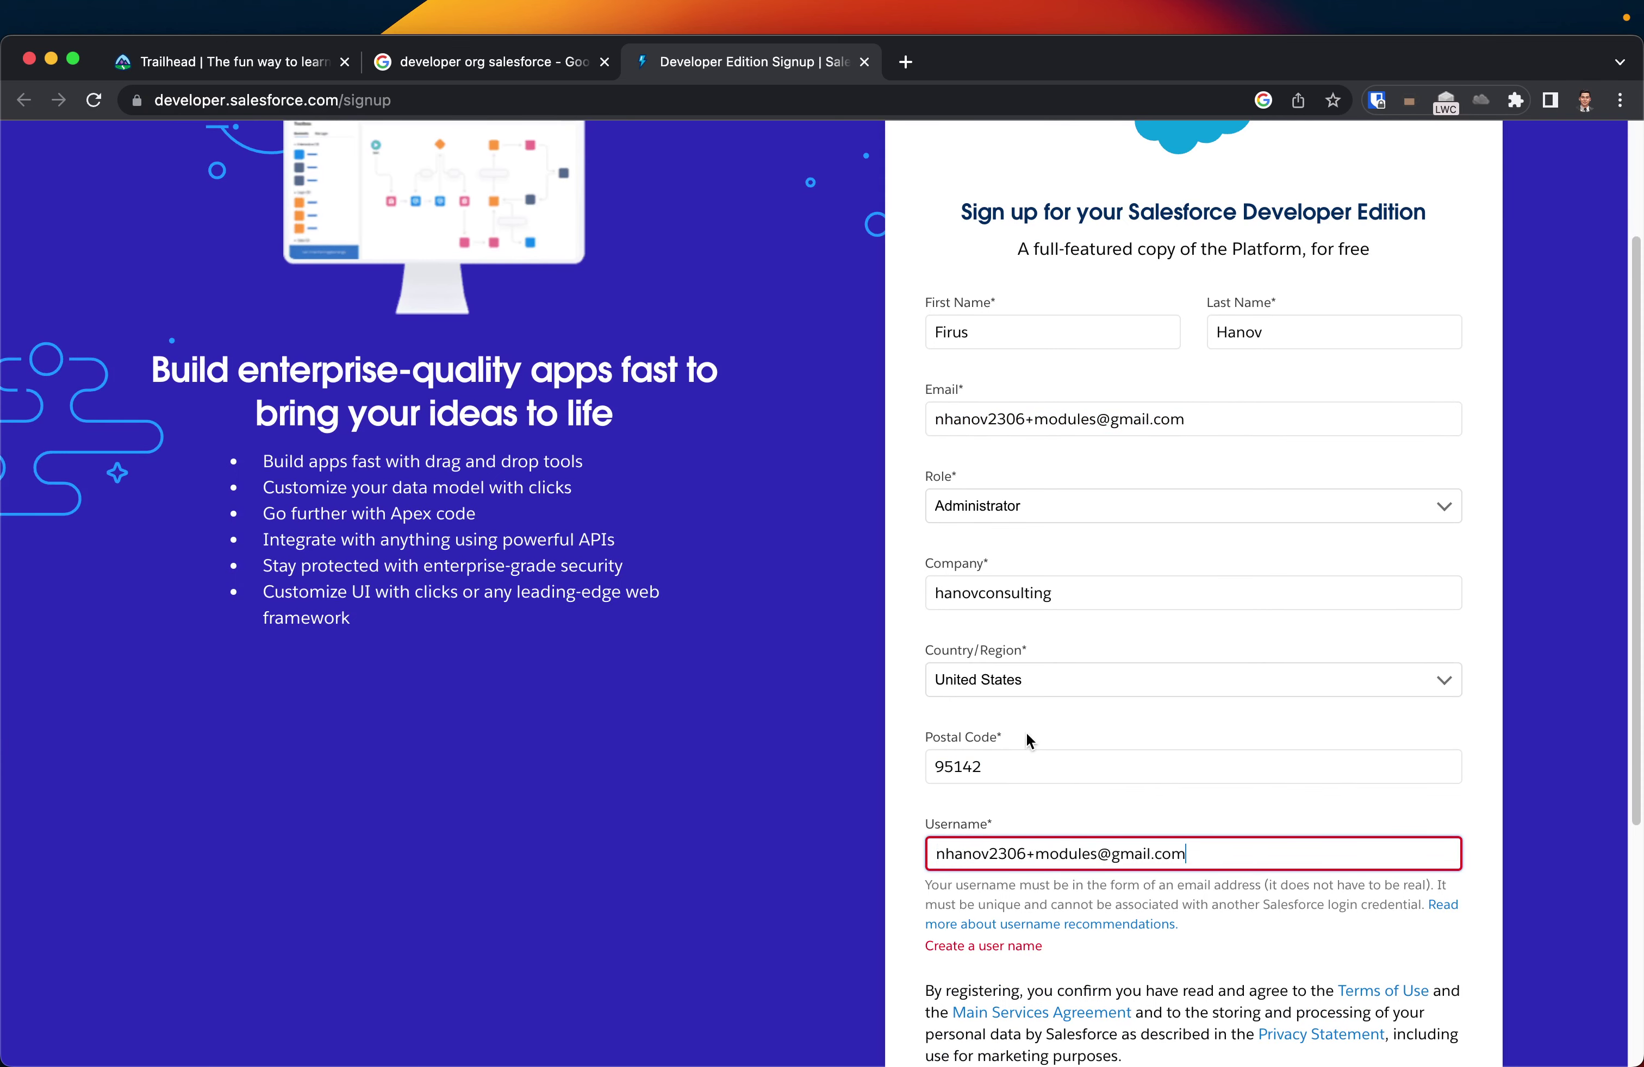
{"action": "scroll", "coordinate": [1031, 715], "scroll_direction": "down", "scroll_amount": 6}
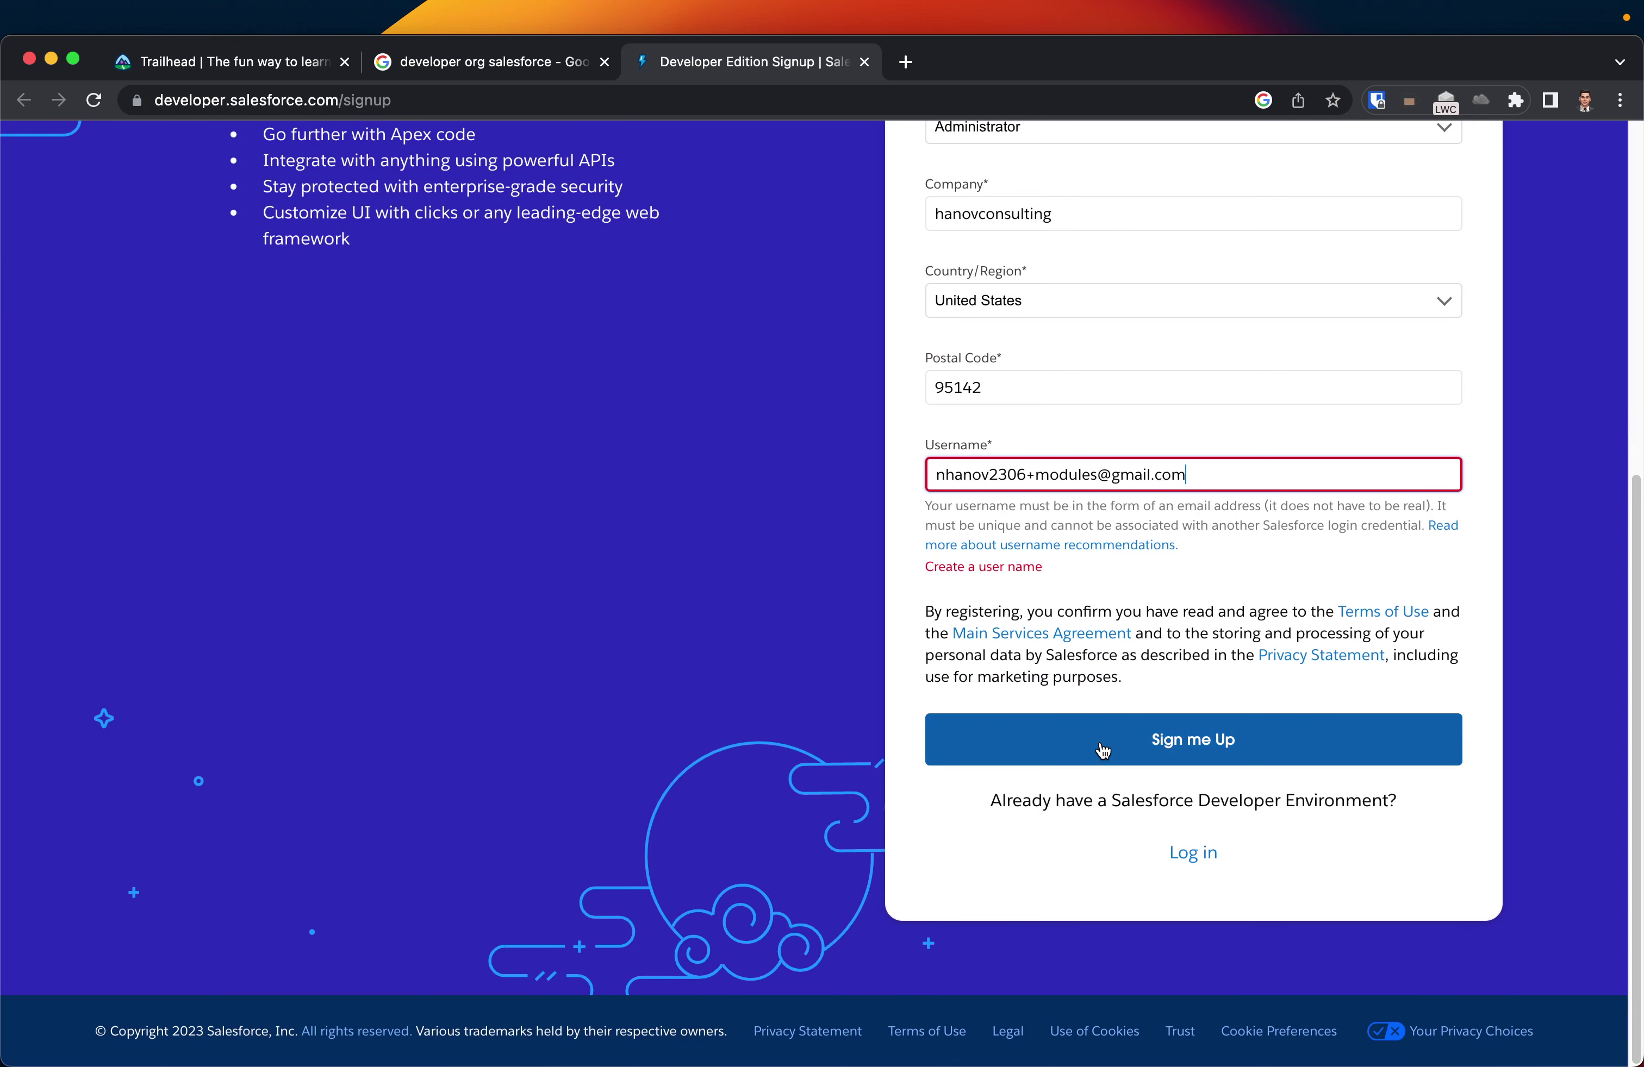
- Submit the signup form, then return to the Trailhead tab after the 'Almost there' confirmation
{"action": "left_click", "coordinate": [1102, 751]}
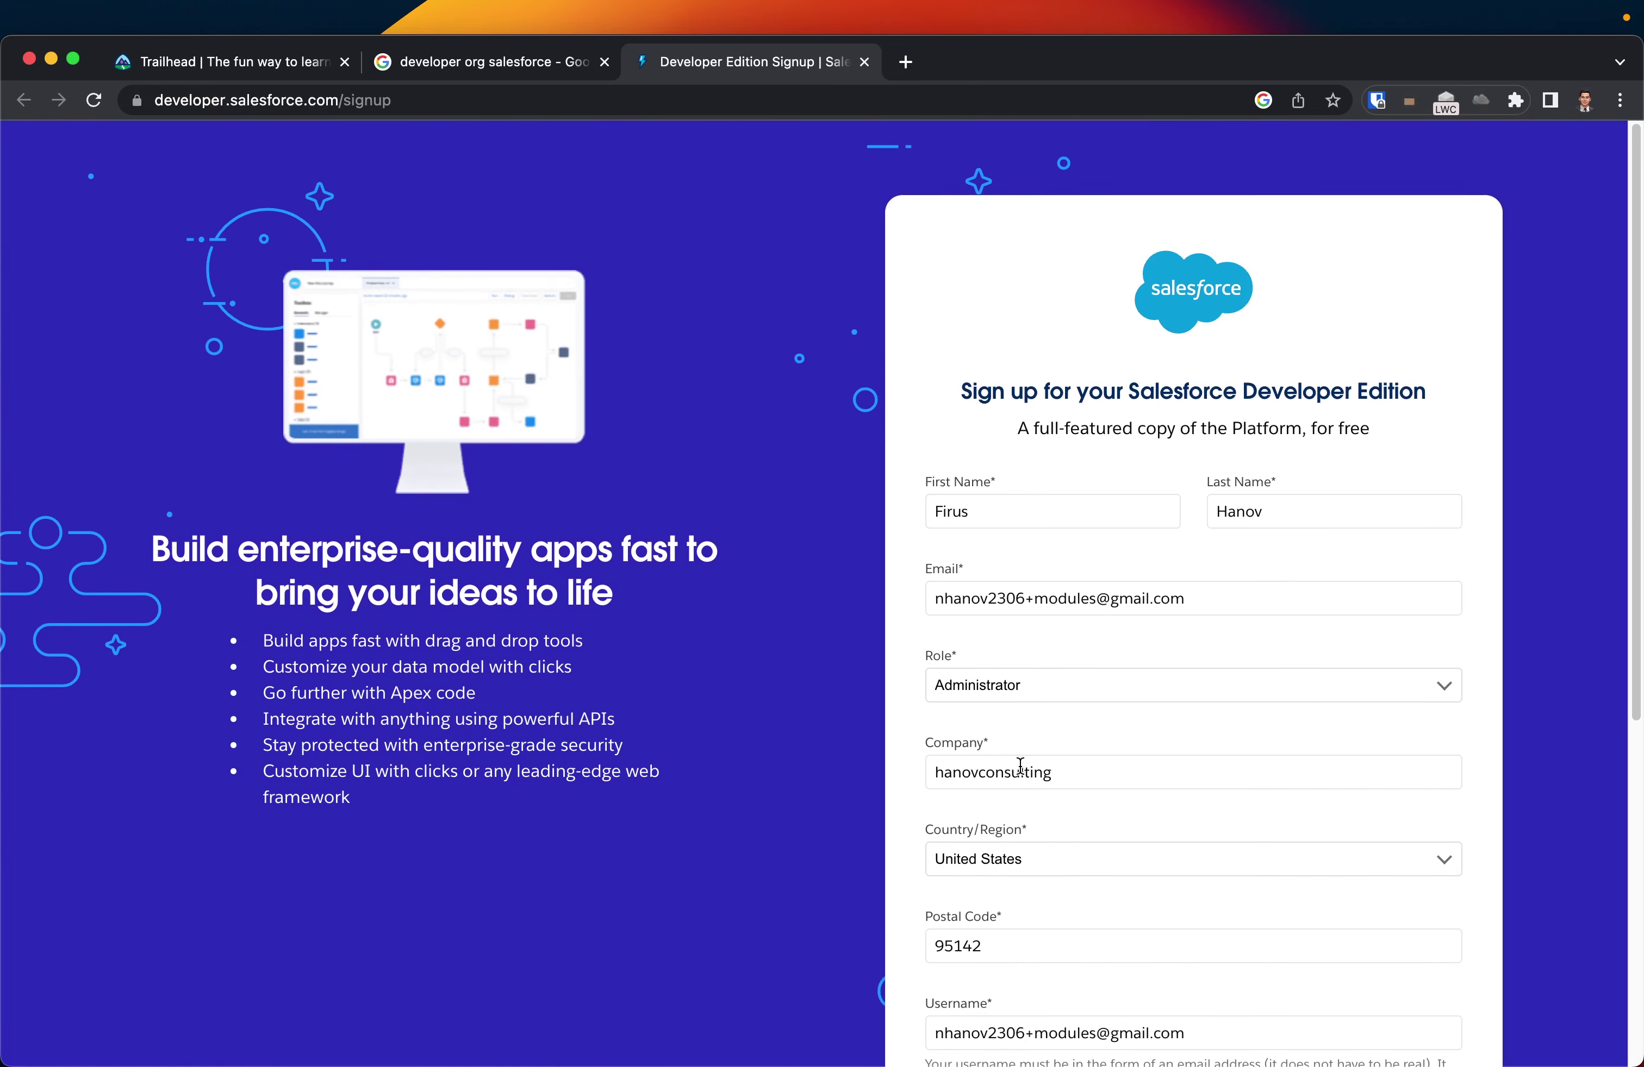
{"action": "scroll", "coordinate": [1020, 766], "scroll_direction": "down", "scroll_amount": 5}
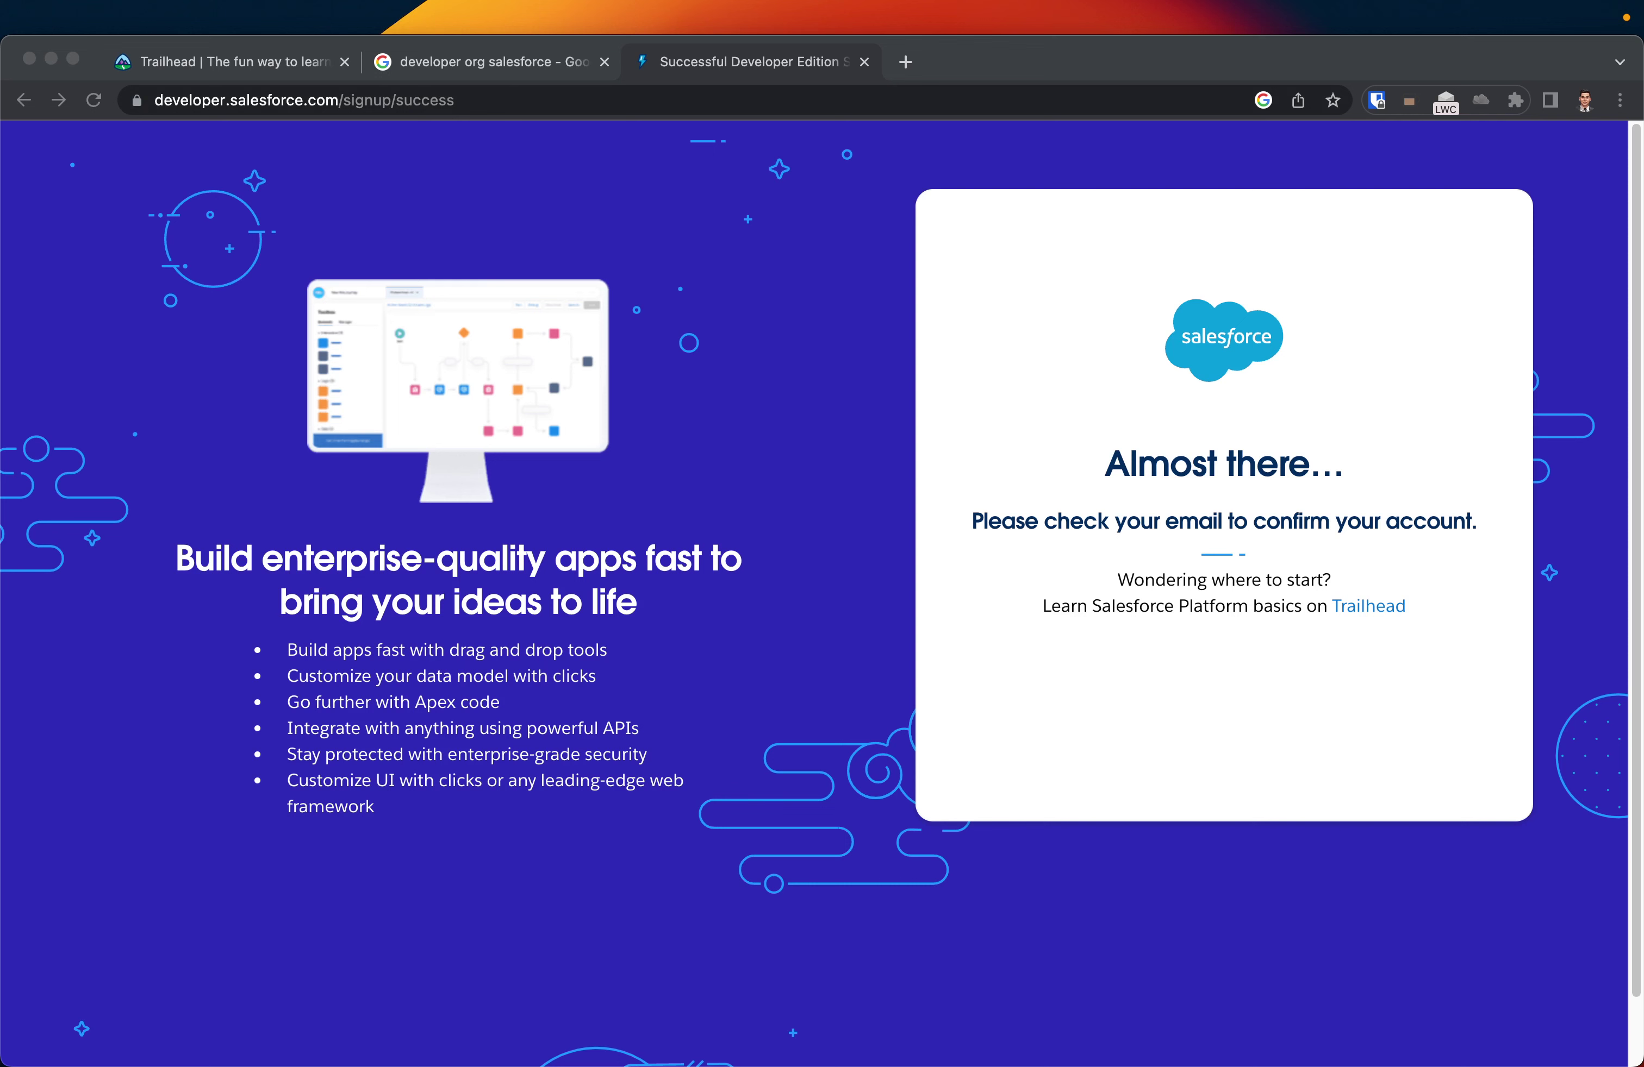
{"action": "left_click", "coordinate": [676, 184]}
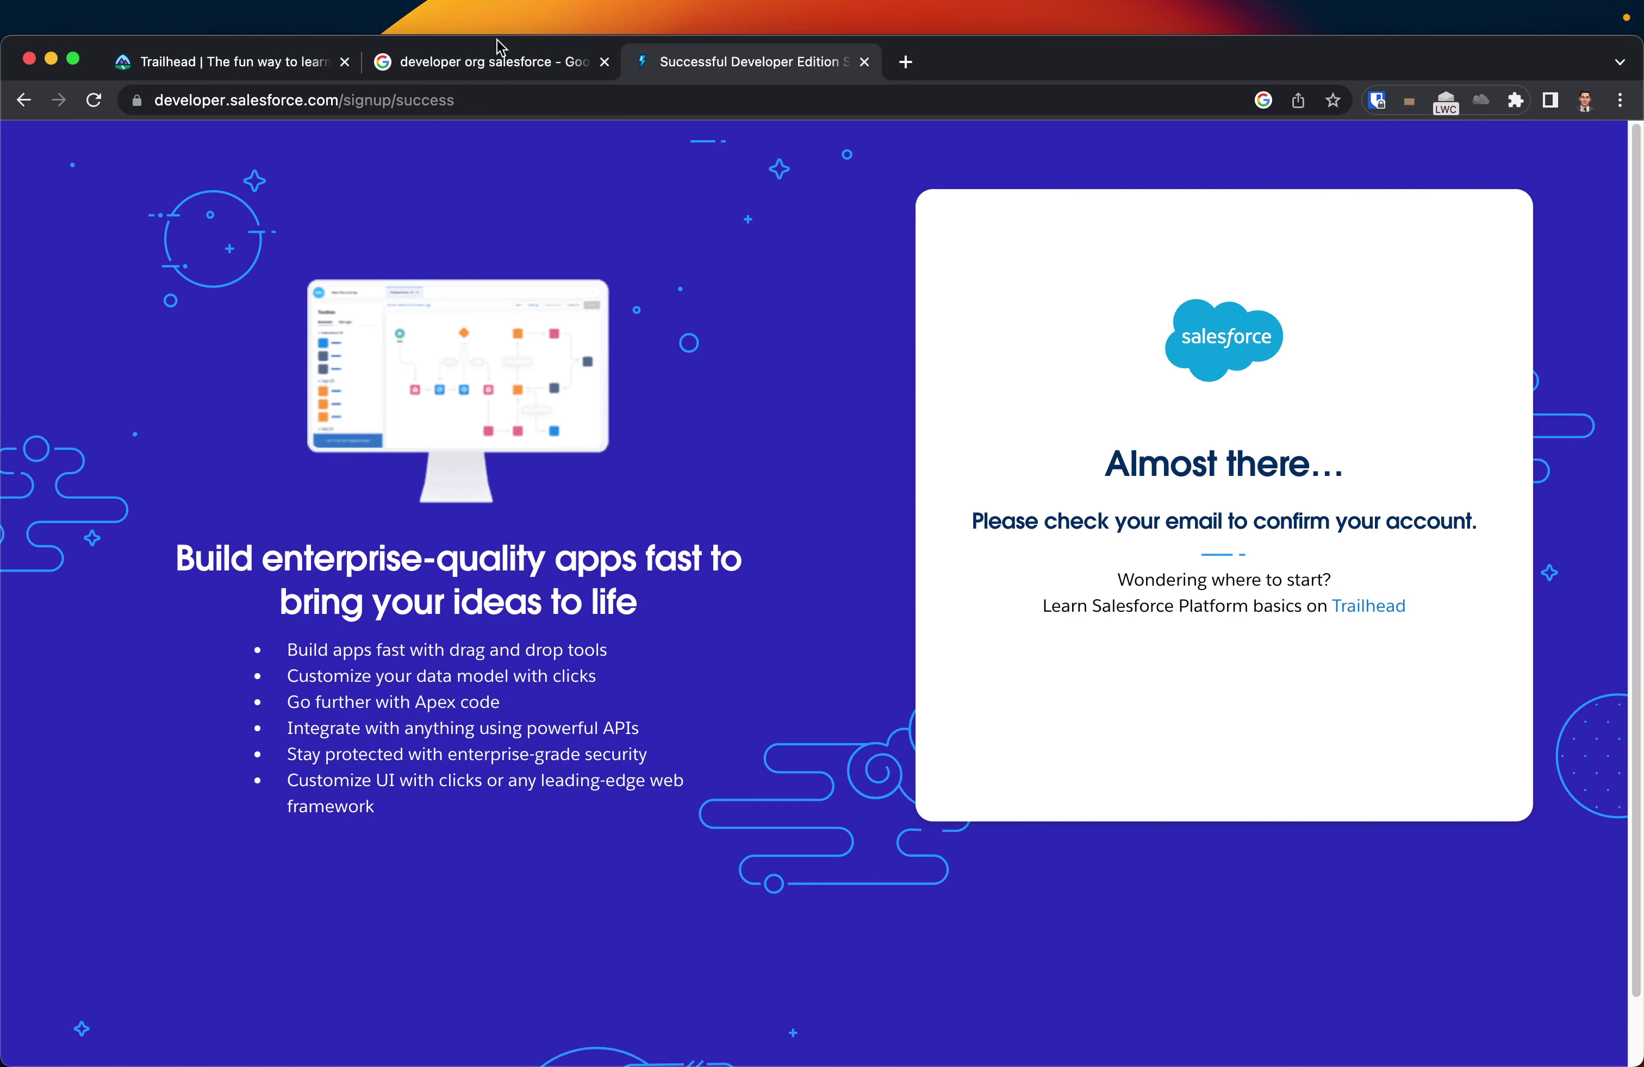
{"action": "left_click", "coordinate": [167, 70]}
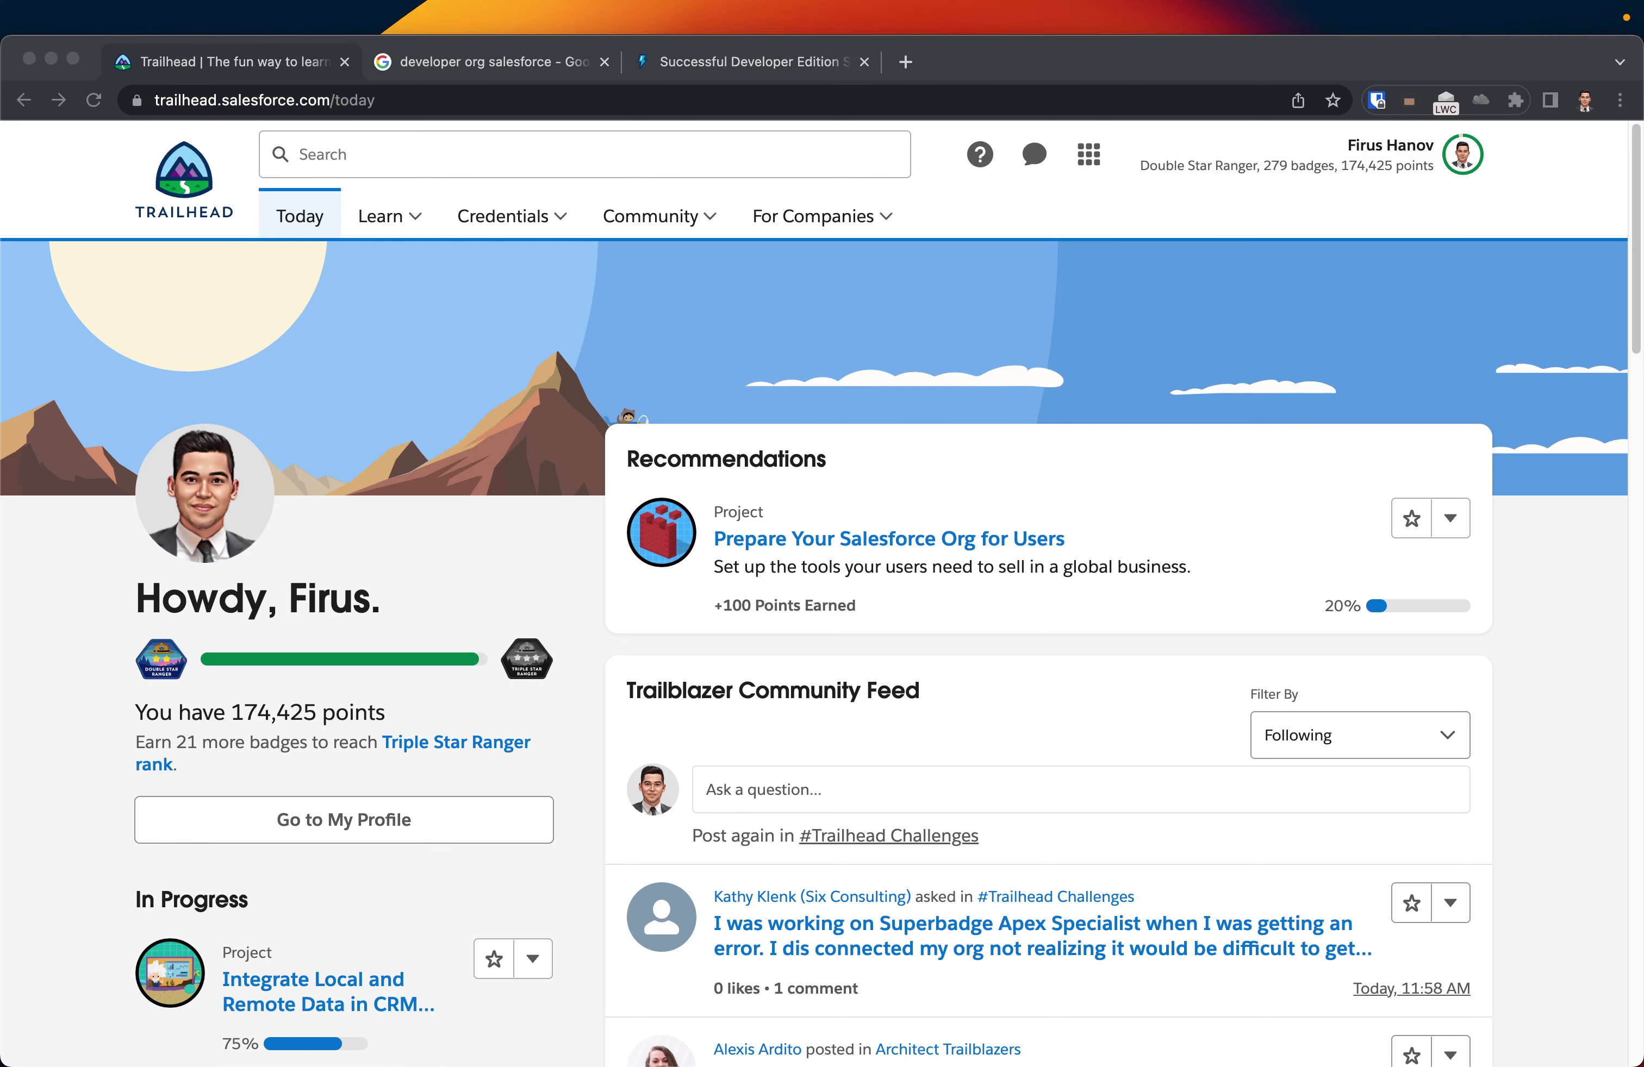
- Go to Hands-On Orgs from the profile menu, listing 20 connected orgs
{"action": "left_click", "coordinate": [1037, 257]}
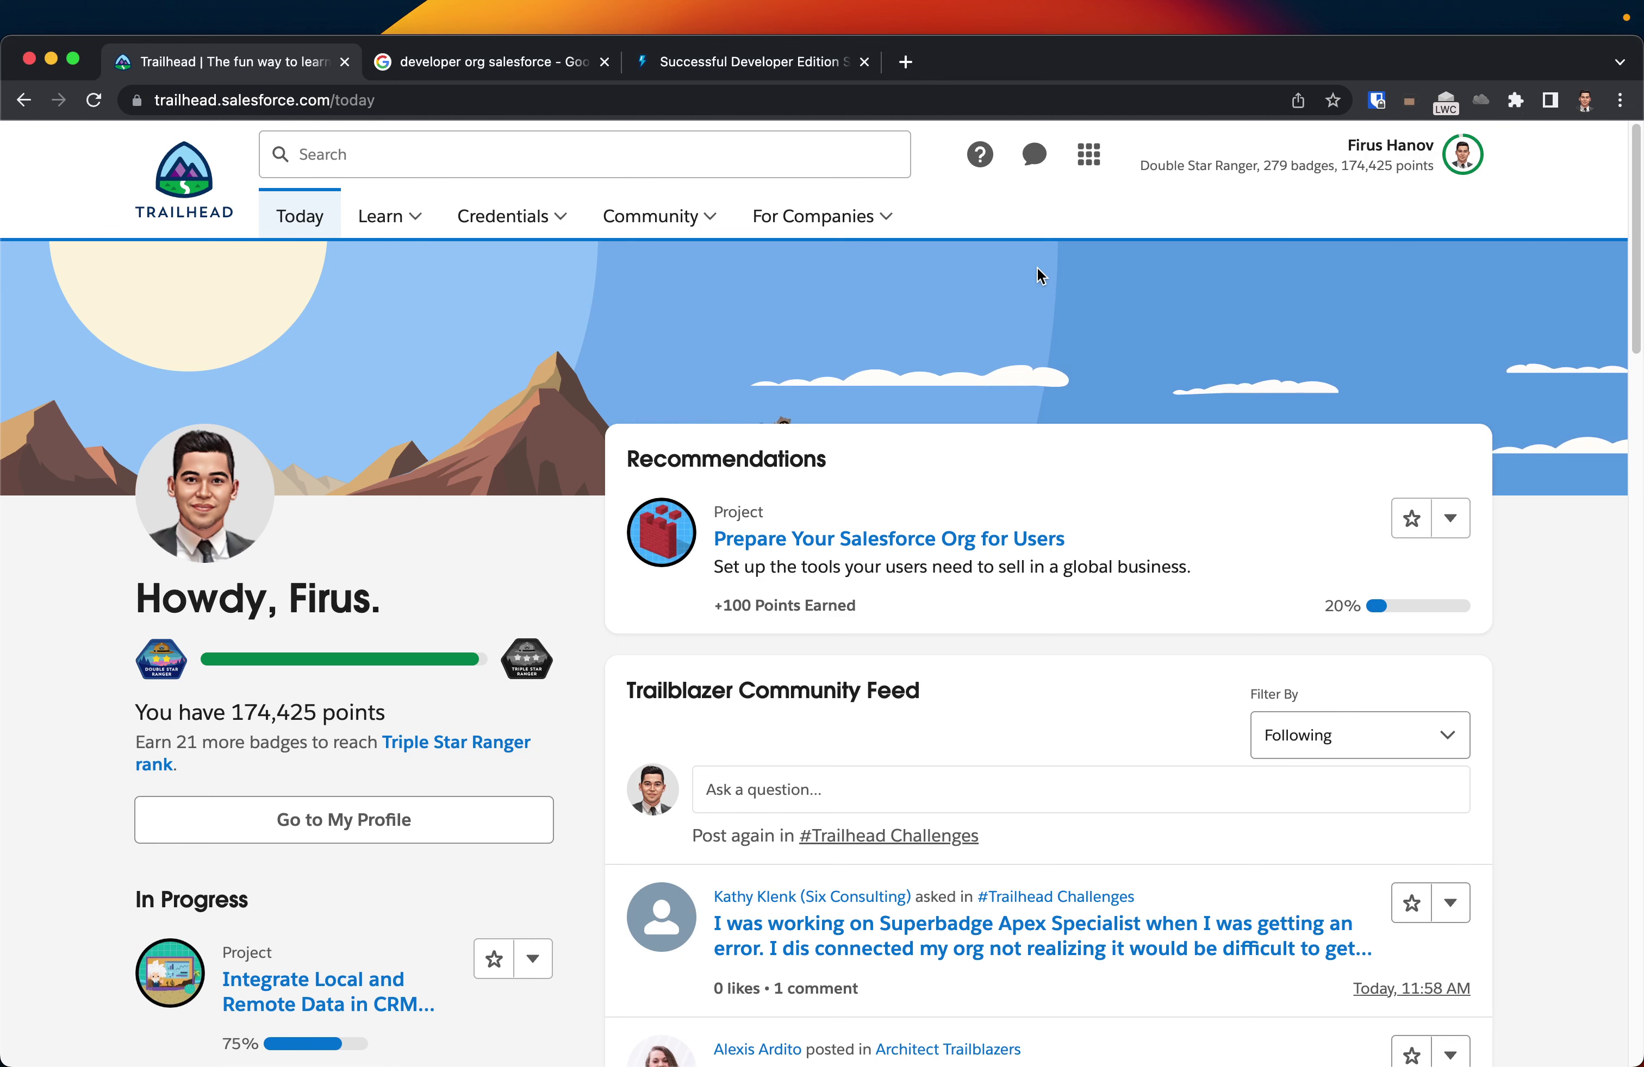
{"action": "left_click", "coordinate": [1460, 154]}
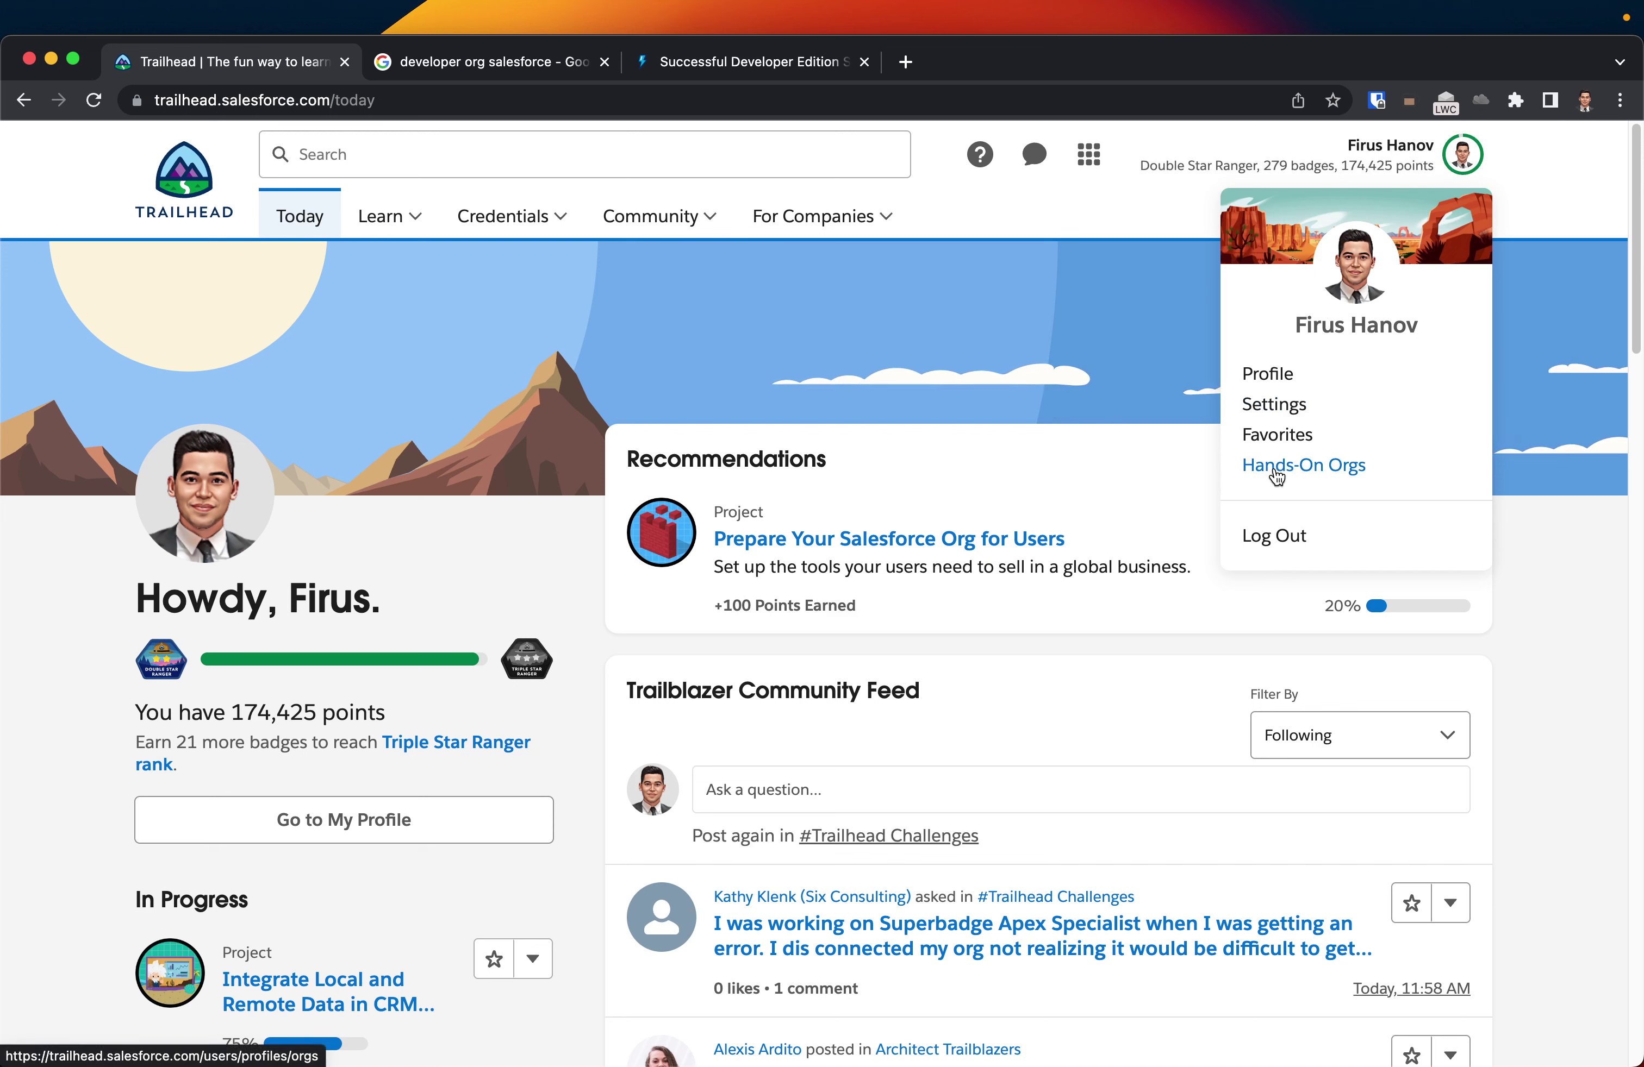
{"action": "left_click", "coordinate": [1304, 476]}
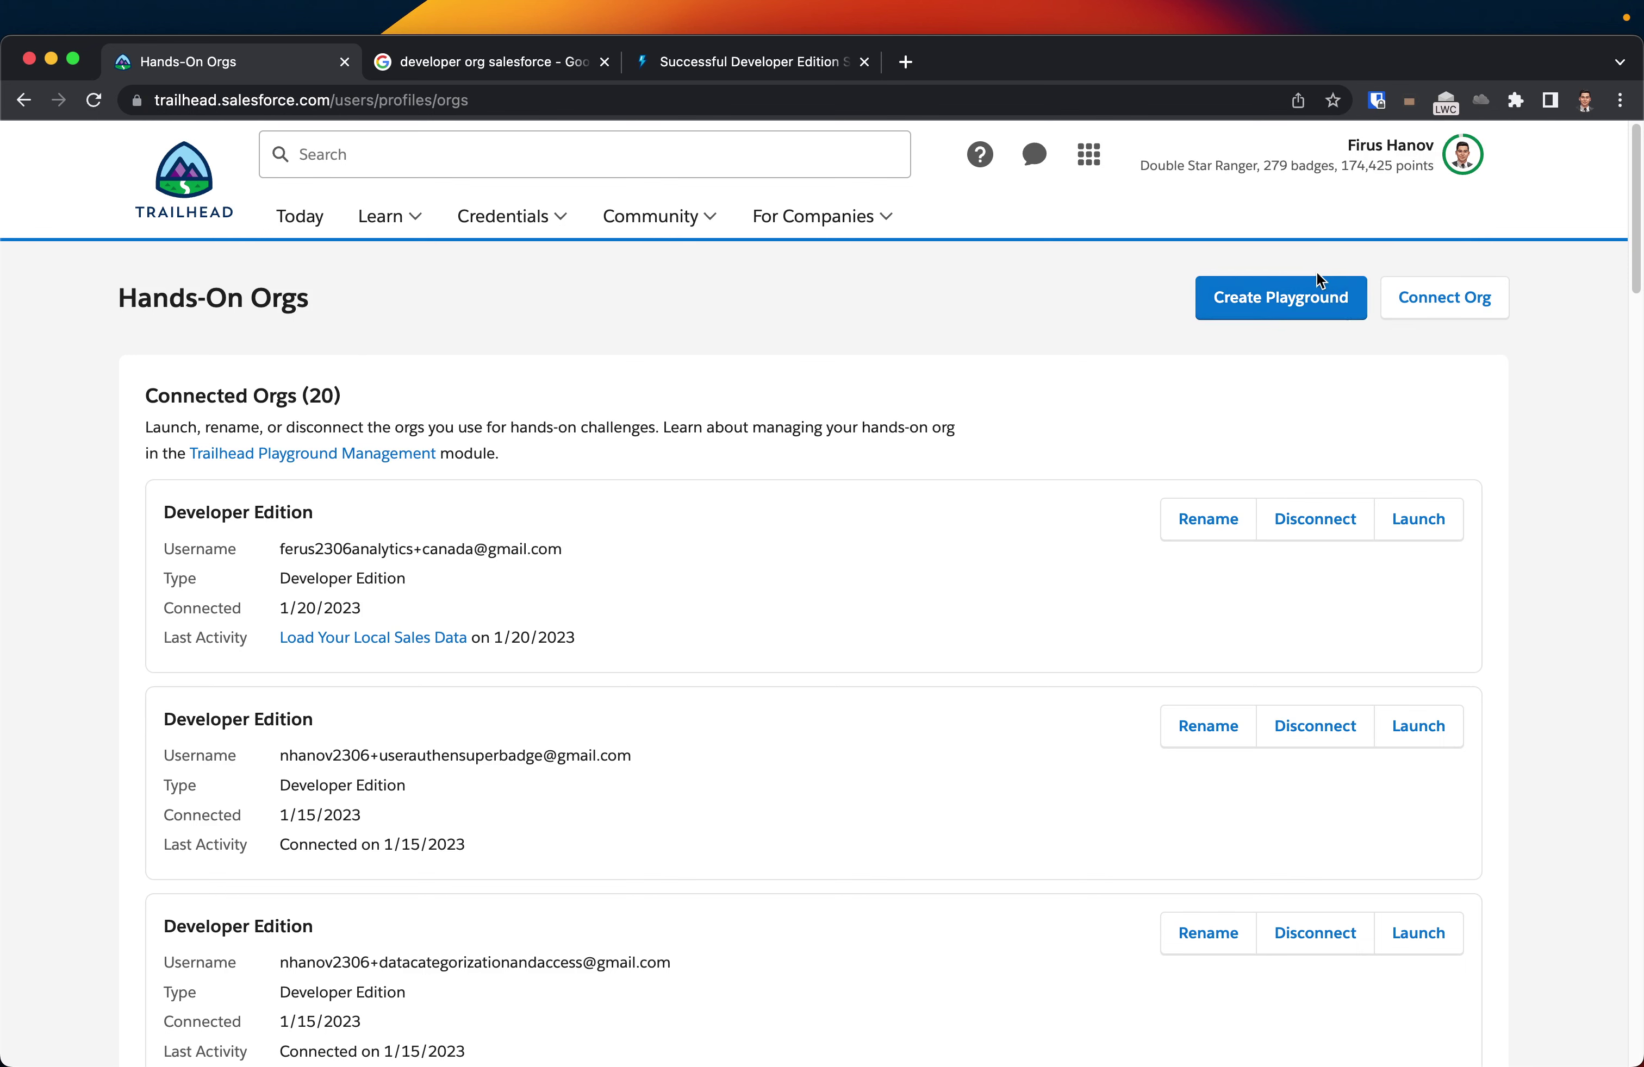
- Start connecting an org, enter the new org's username on the Salesforce login, then back out
{"action": "left_click", "coordinate": [1445, 304]}
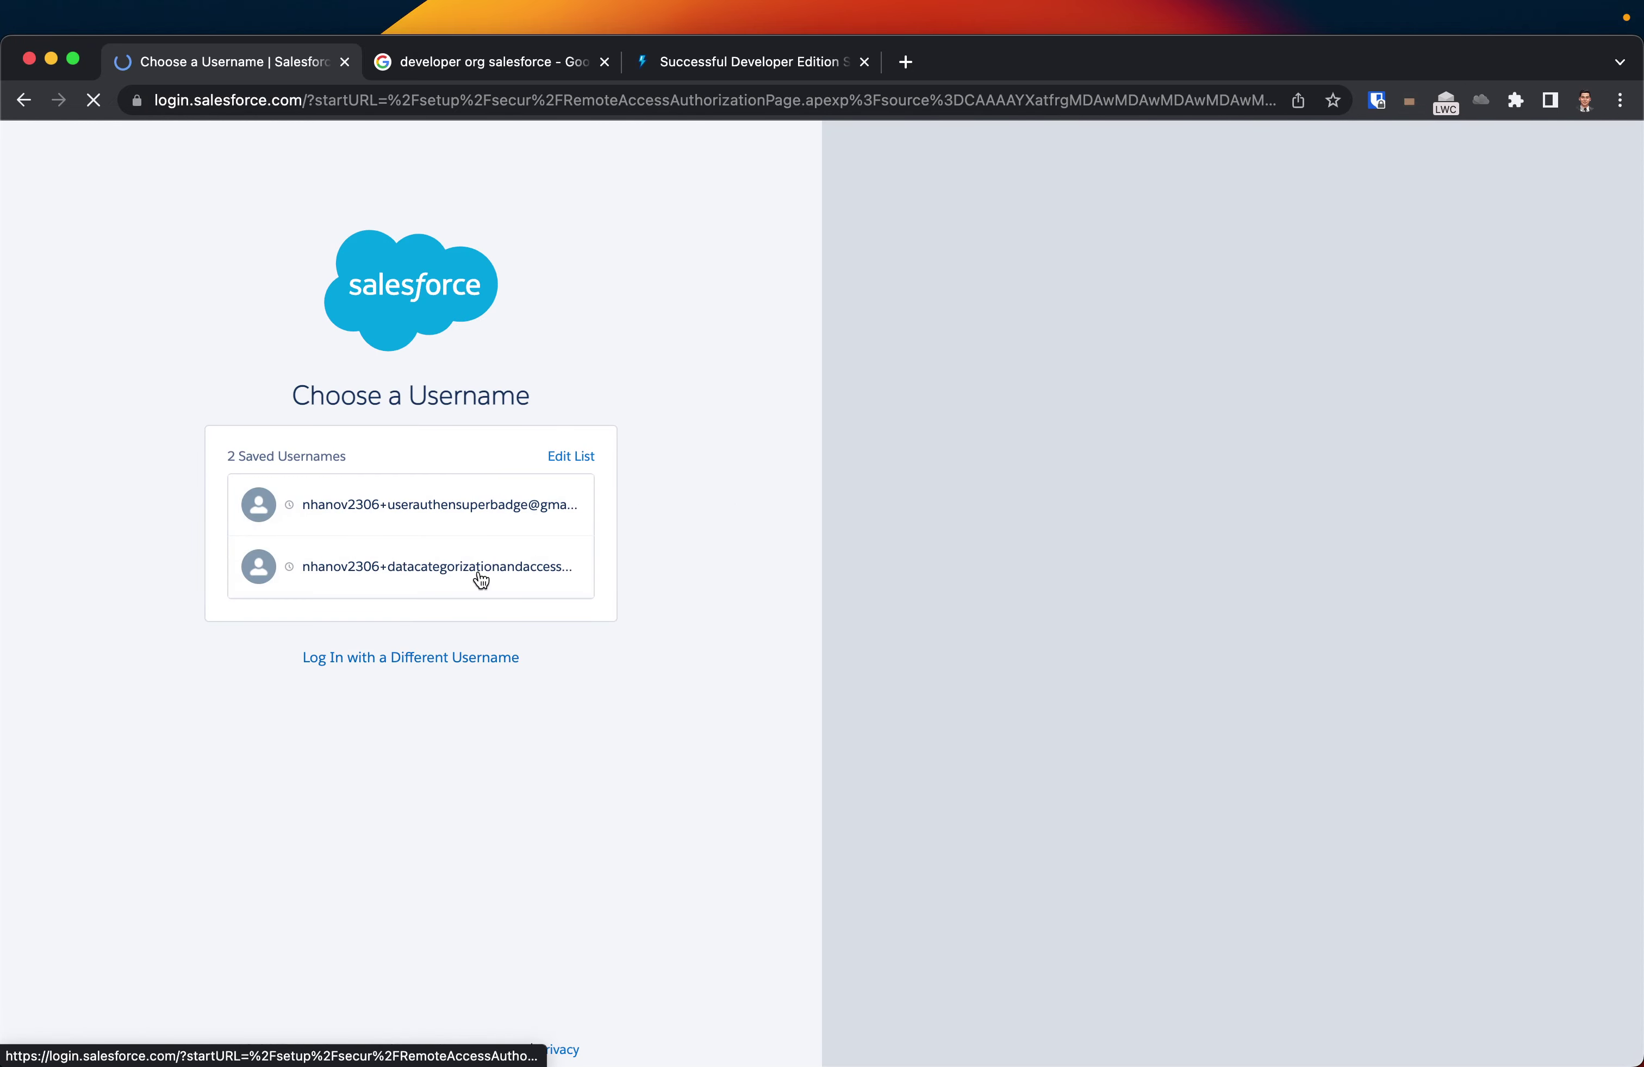
{"action": "left_click", "coordinate": [400, 567]}
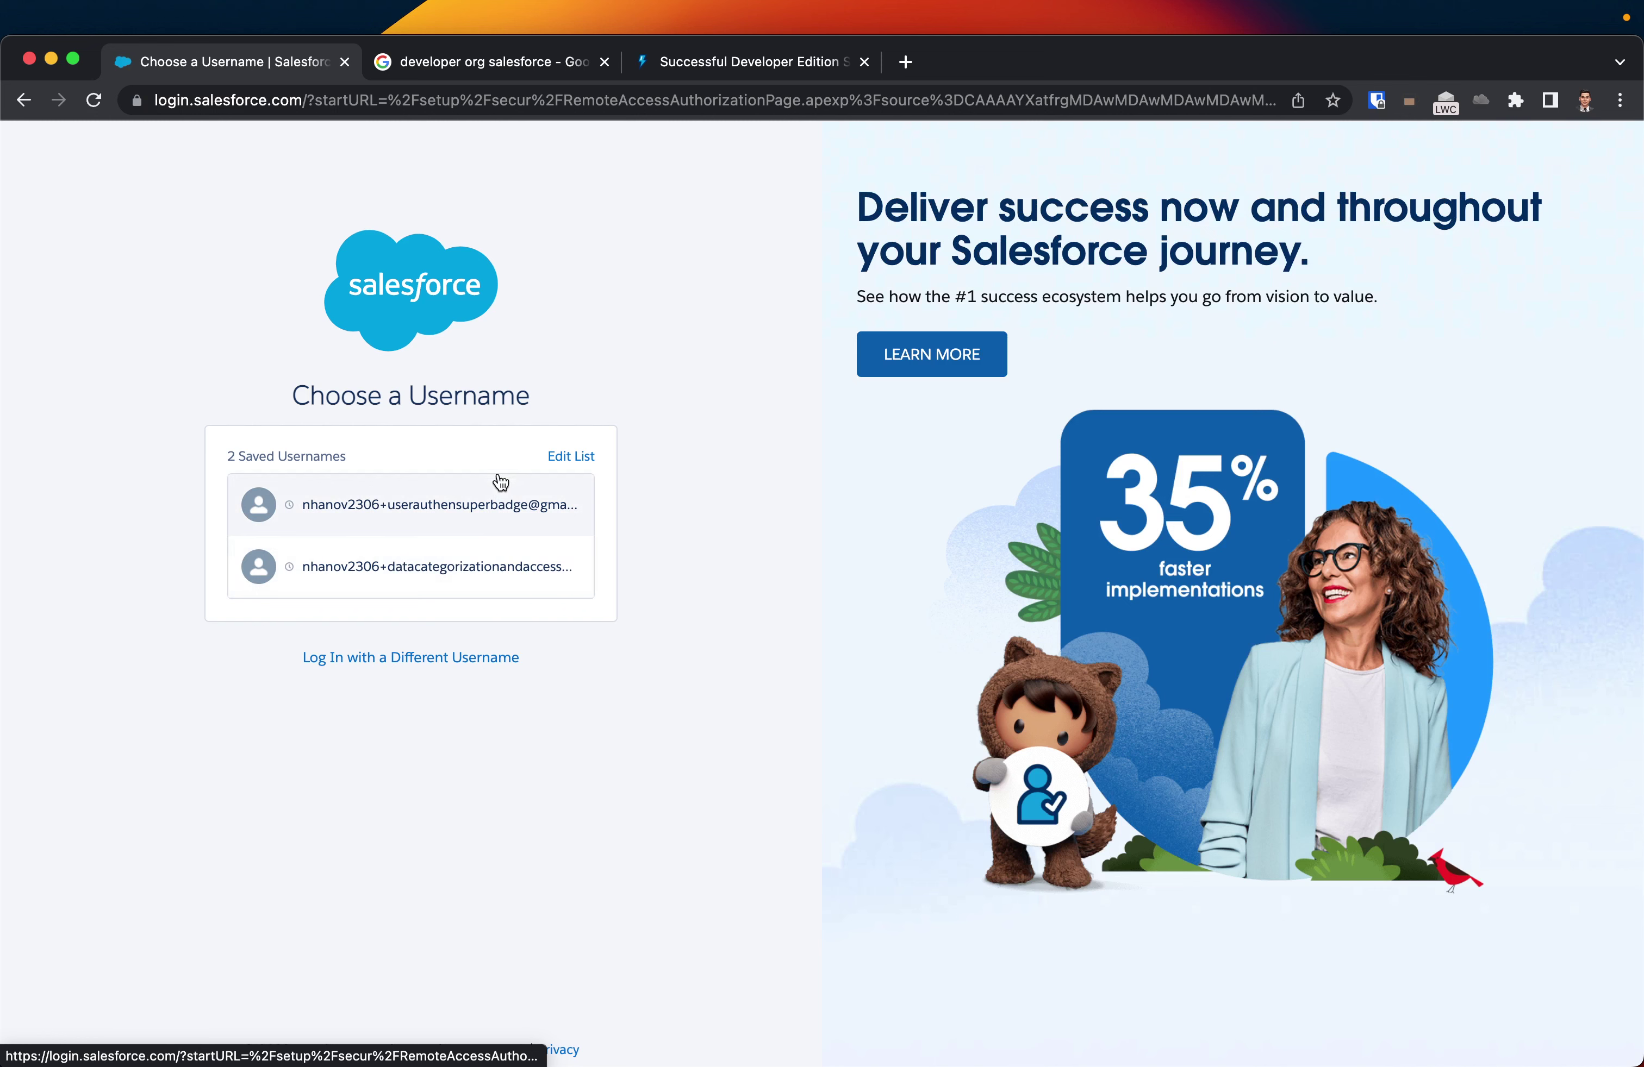
{"action": "left_click", "coordinate": [400, 659]}
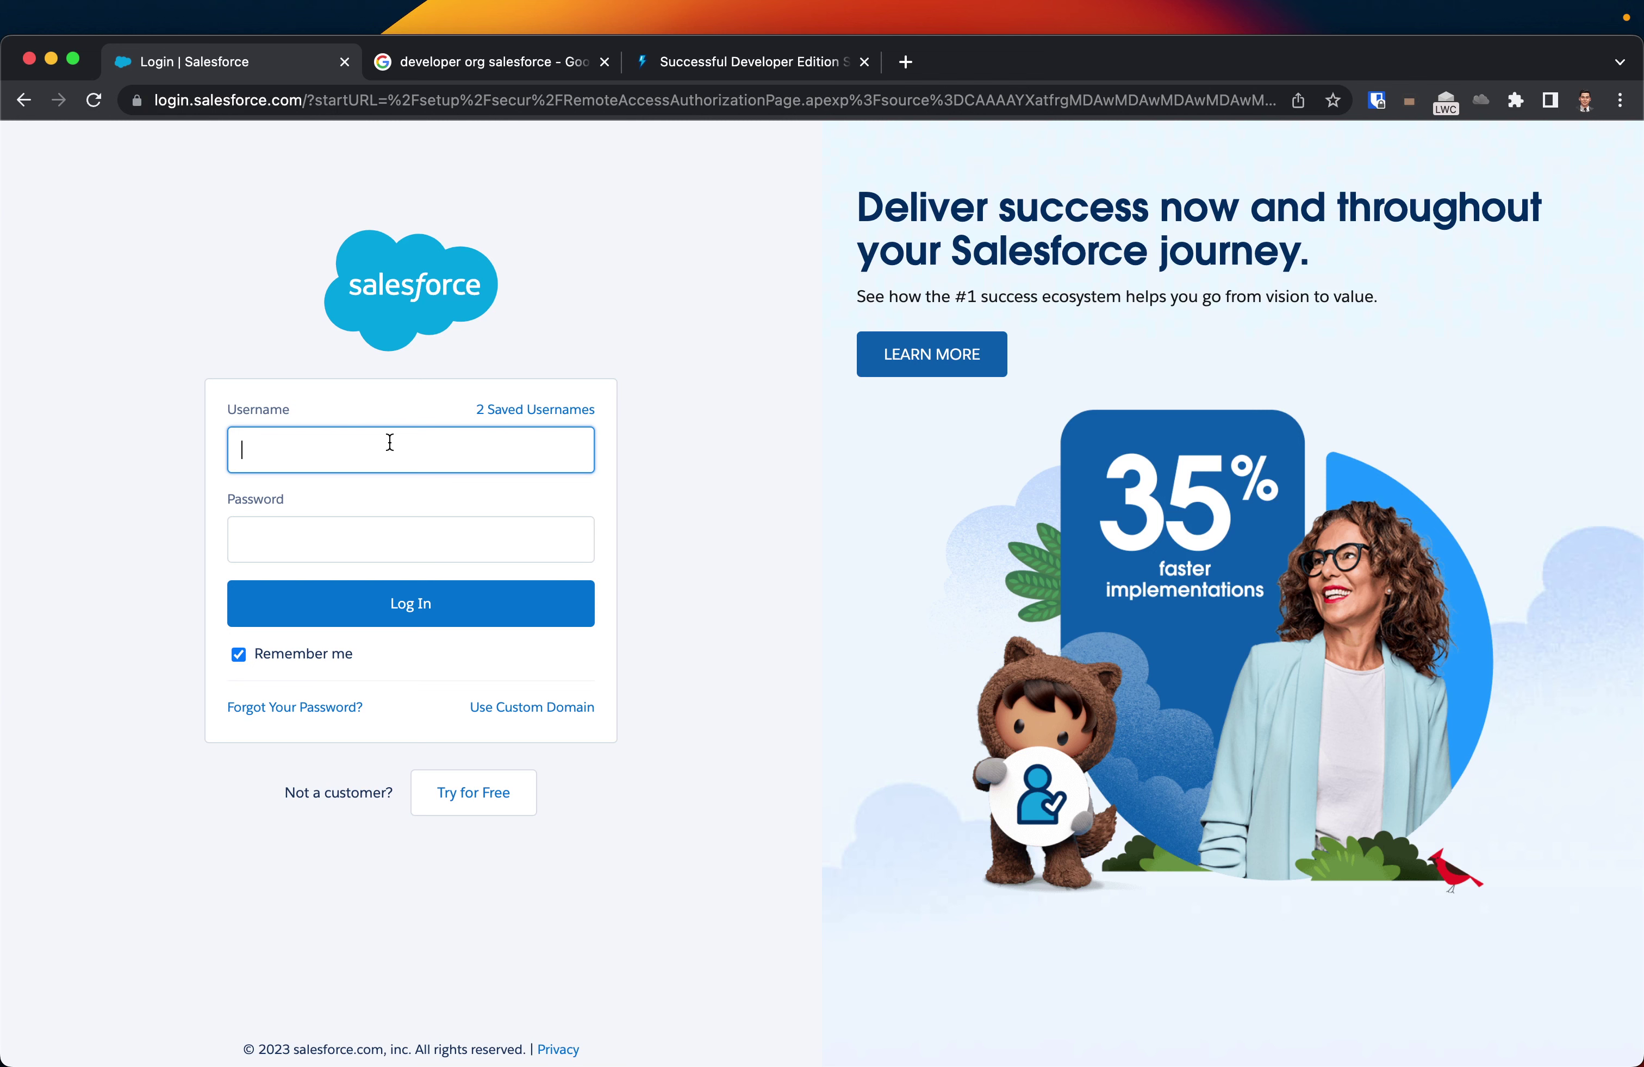
{"action": "key", "text": "Tab"}
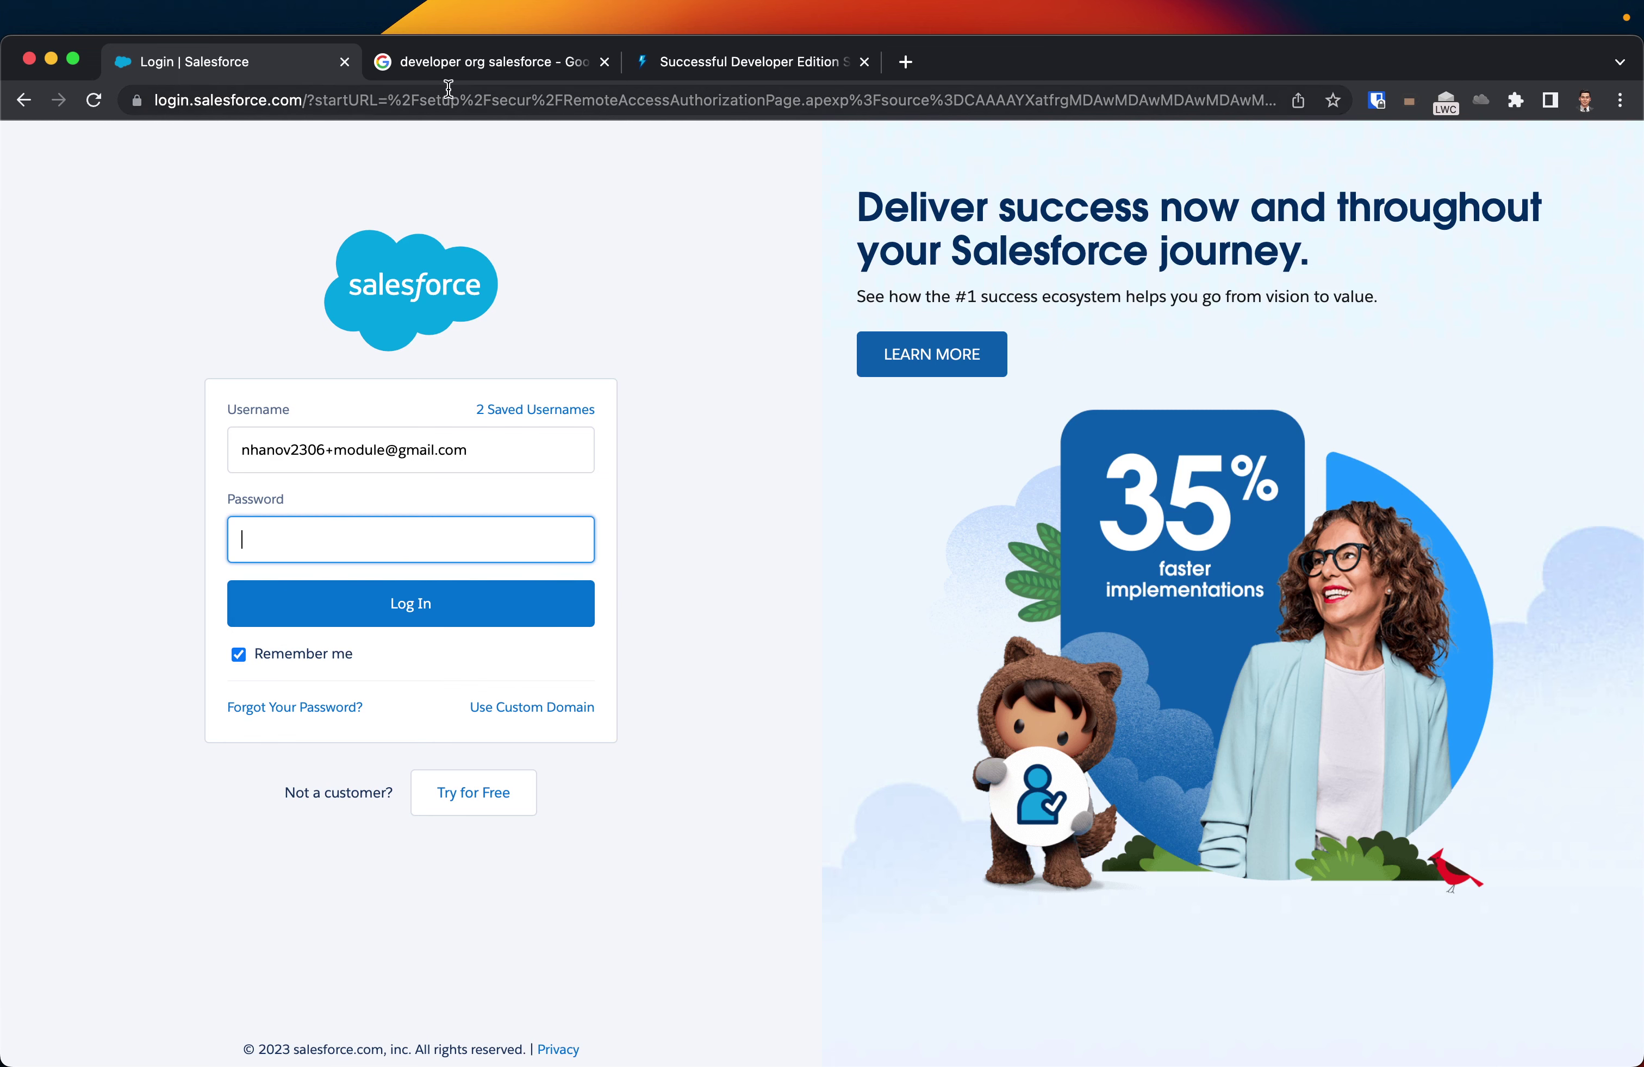
{"action": "left_click", "coordinate": [26, 101]}
- Return to Hands-On Orgs and highlight the Connected Orgs (20) count
{"action": "left_click", "coordinate": [23, 106]}
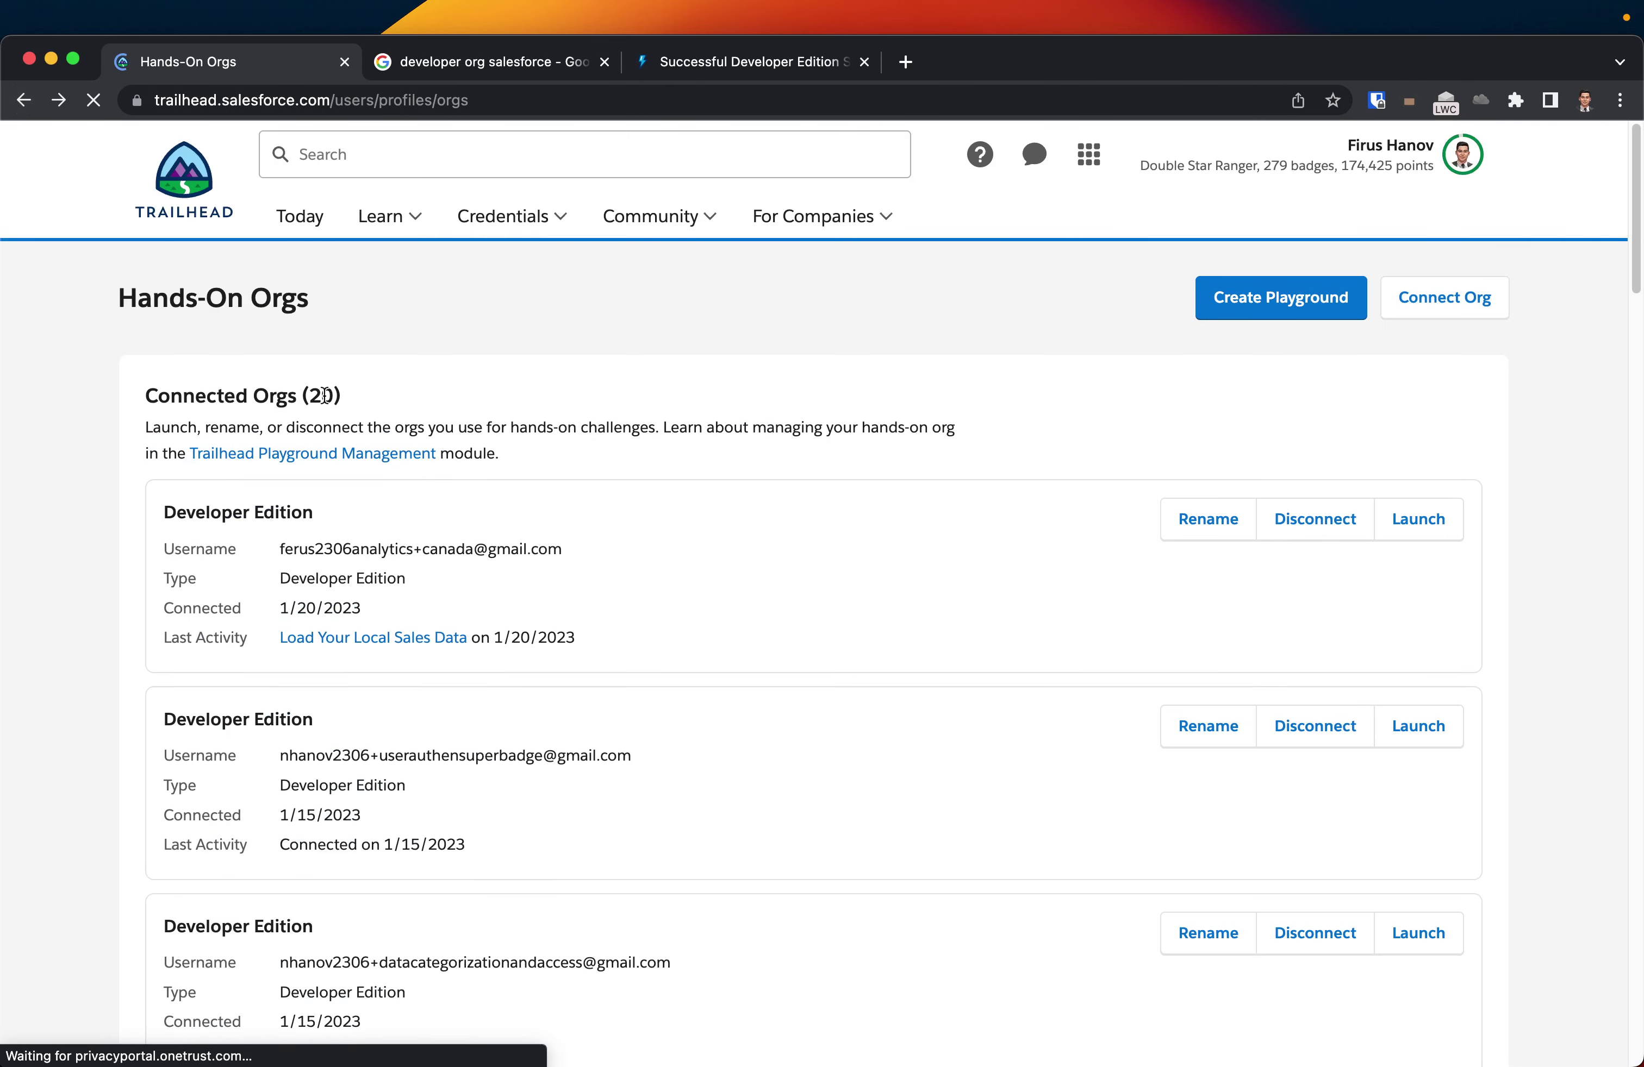
{"action": "left_click_drag", "start_coordinate": [343, 397], "coordinate": [139, 396]}
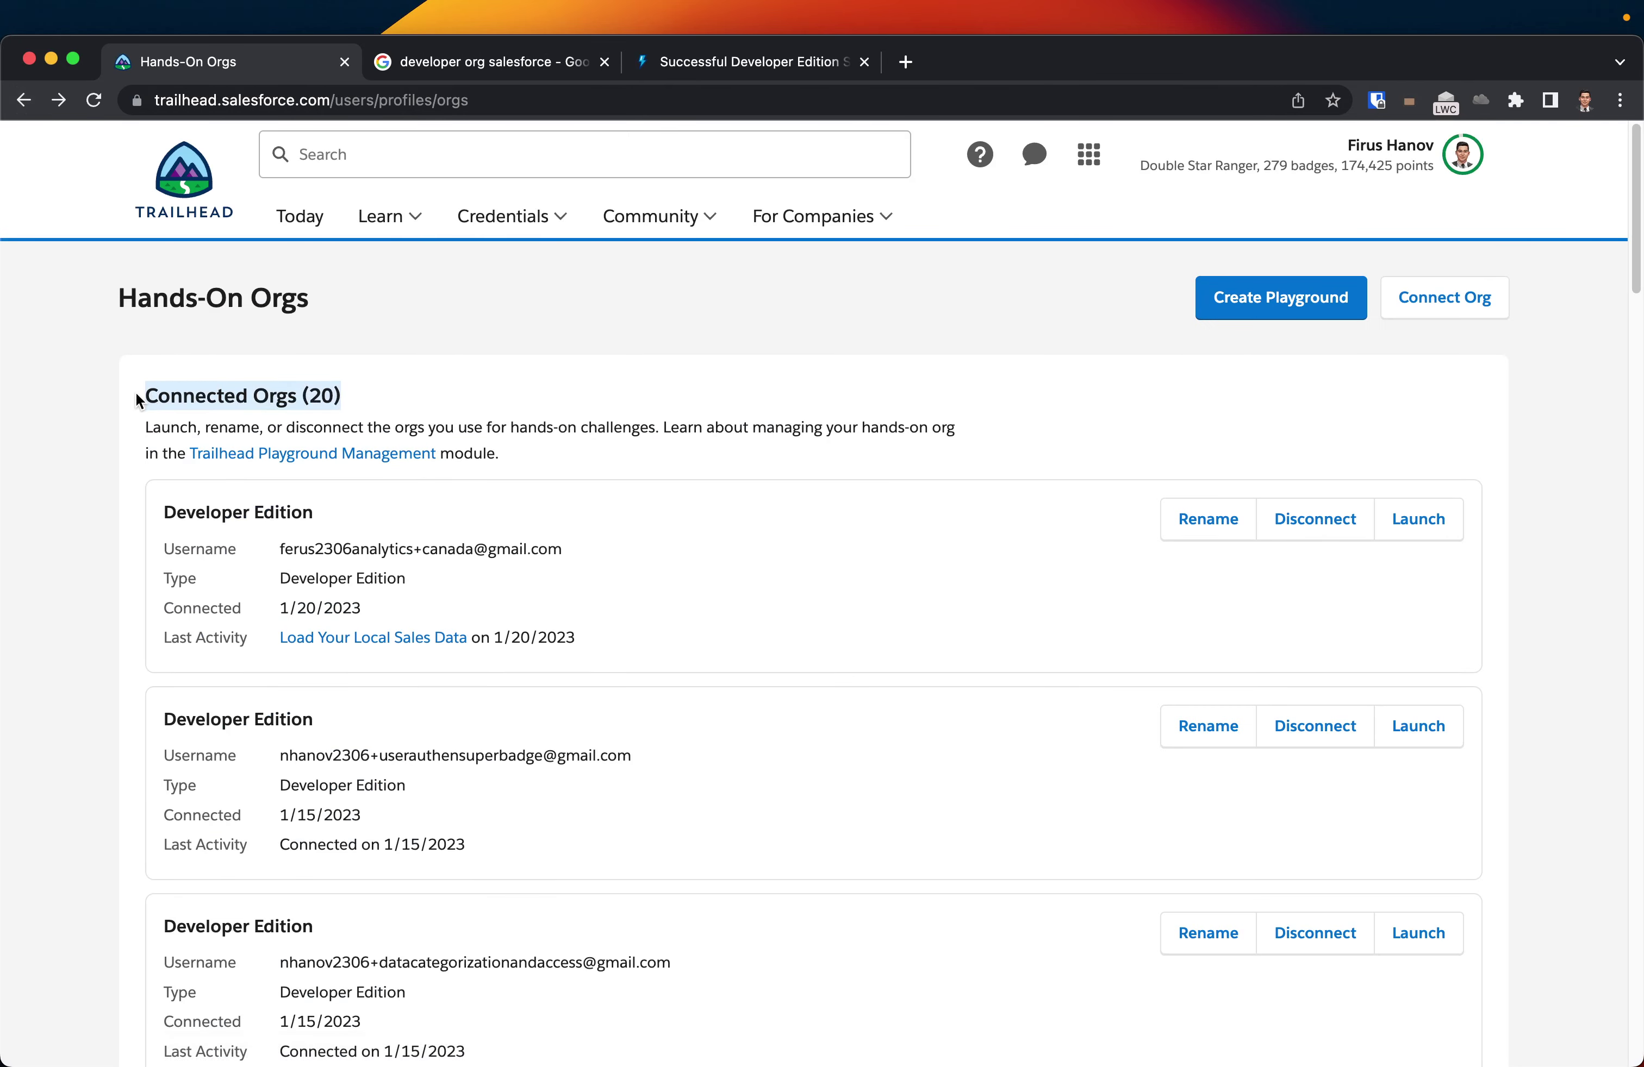
{"action": "left_click", "coordinate": [348, 401]}
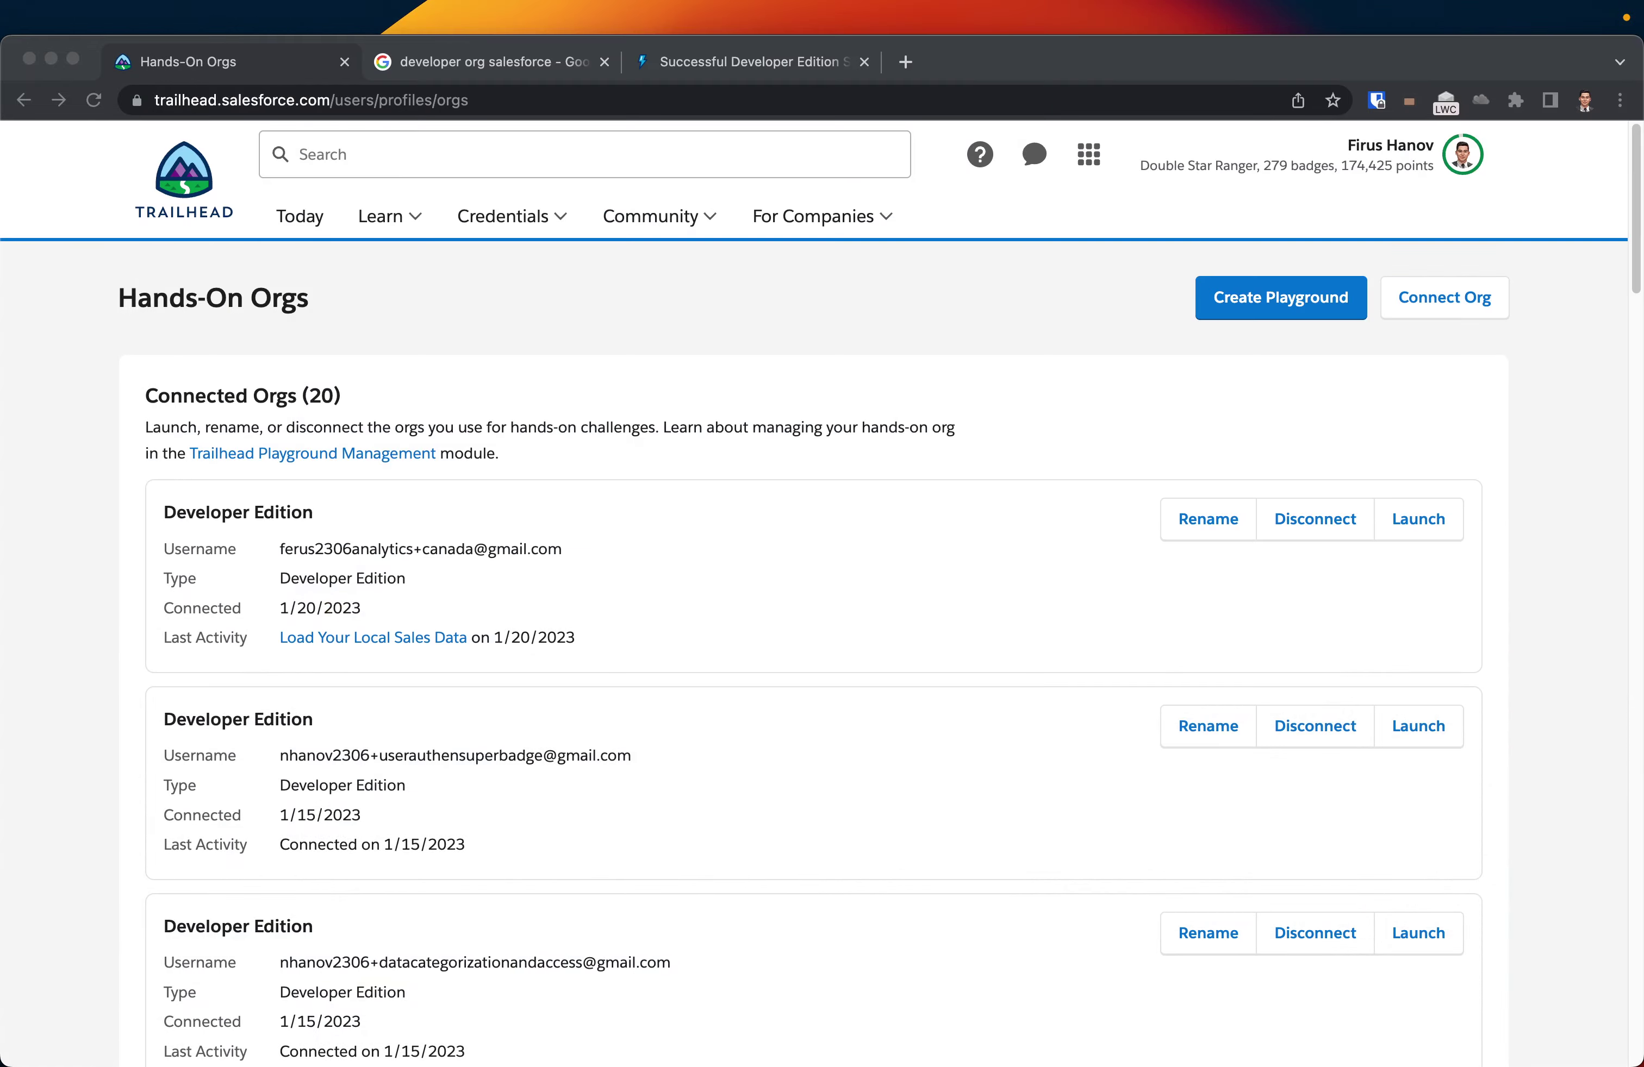
- Move the Gmail window into the tab bar and scroll to the verification e-mail's Verify Account button
{"action": "left_click_drag", "start_coordinate": [1621, 63], "coordinate": [1005, 61]}
{"action": "scroll", "coordinate": [989, 652], "scroll_direction": "down", "scroll_amount": 2}
{"action": "scroll", "coordinate": [988, 651], "scroll_direction": "down", "scroll_amount": 2}
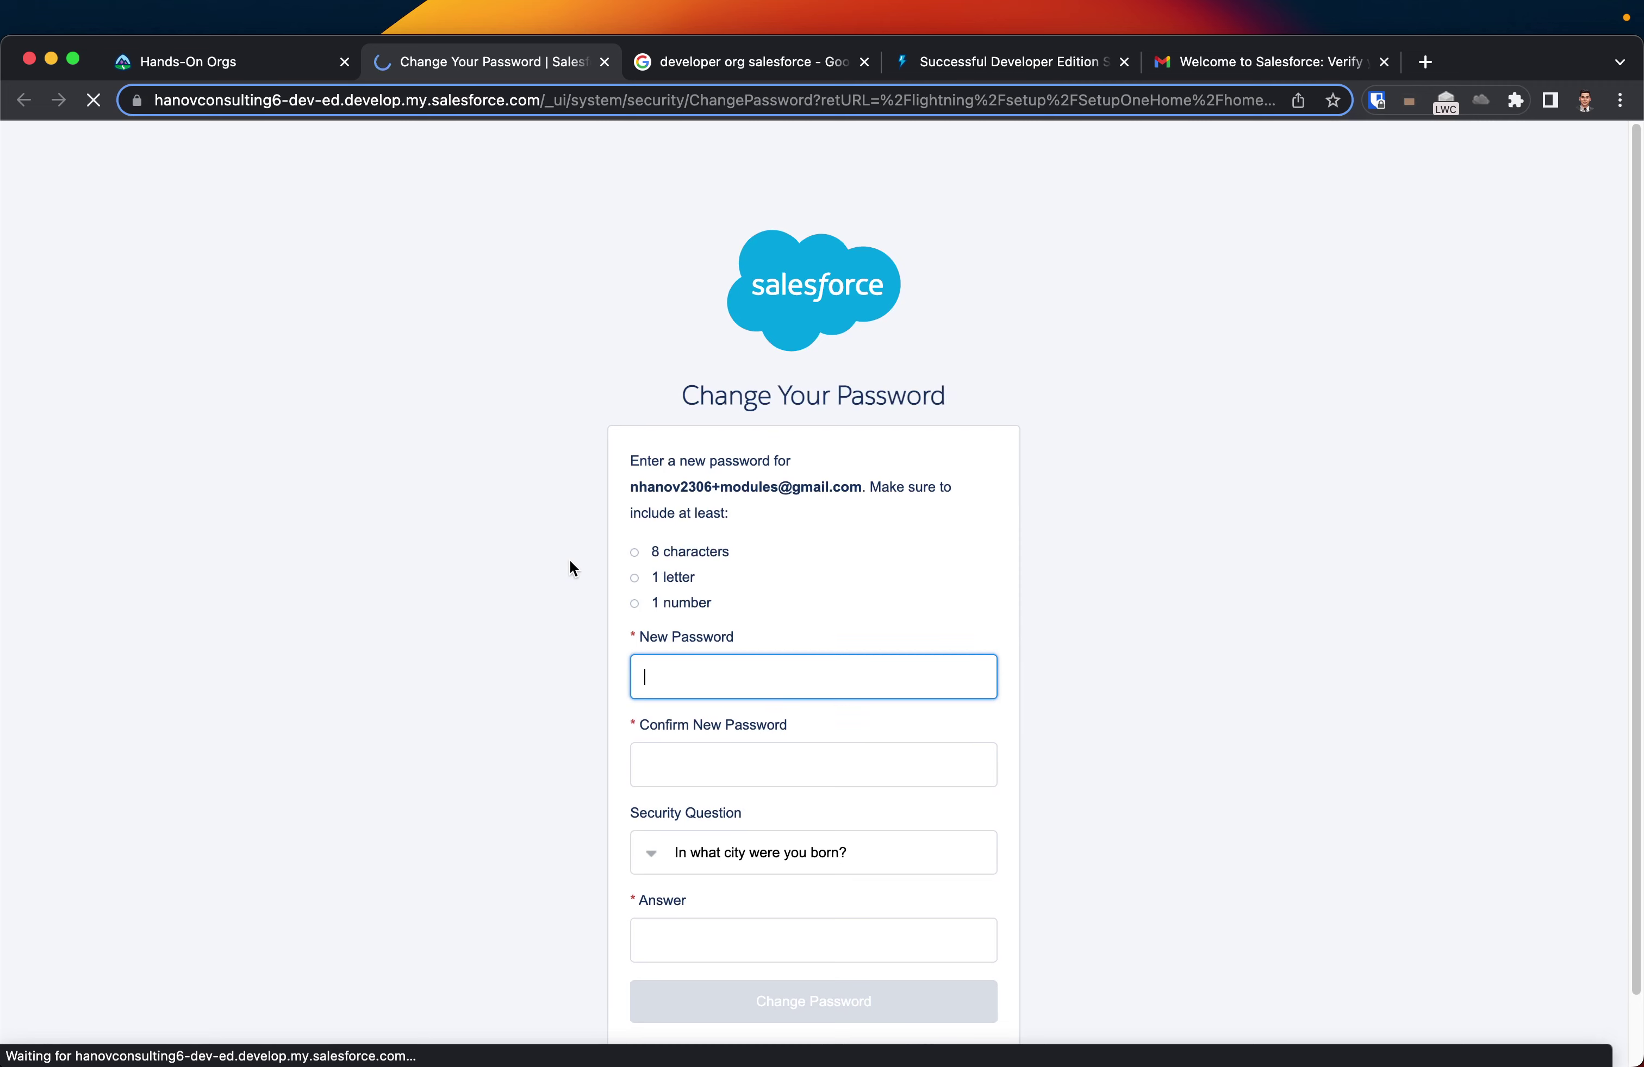
- Set and confirm the new org password, answer the security question, and save
{"action": "type", "text": "•••••••••••"}
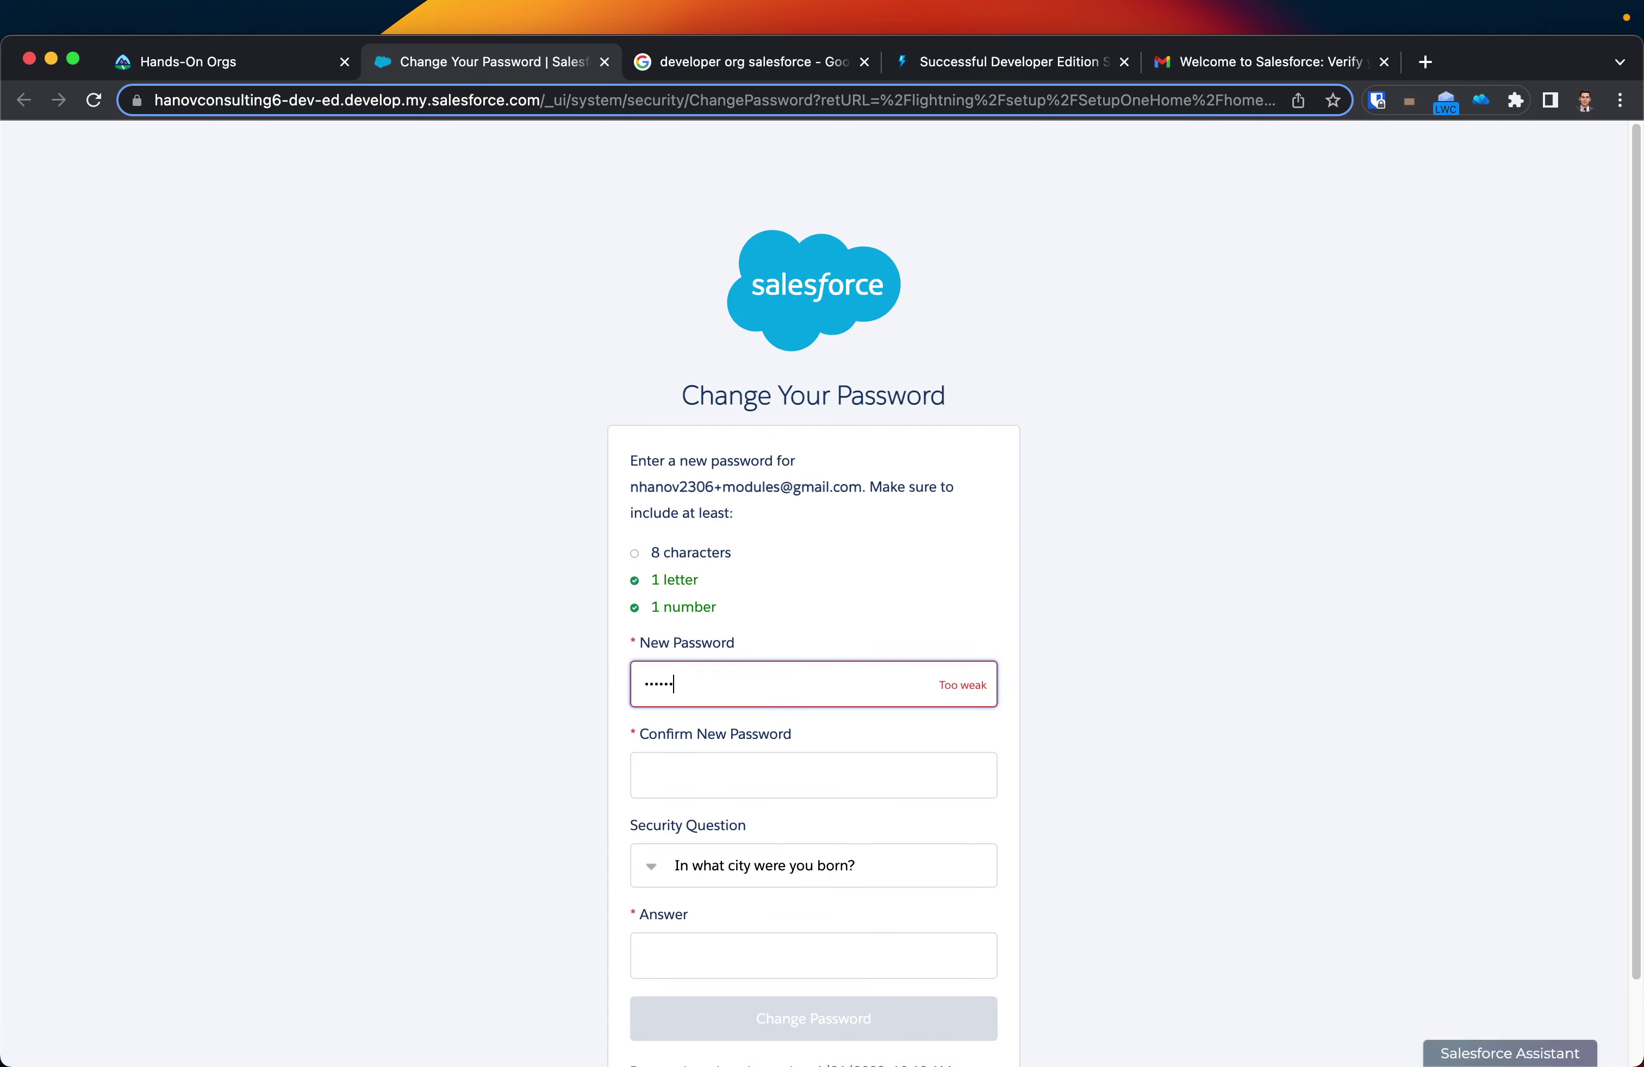
{"action": "key", "text": "Tab"}
{"action": "type", "text": "•••••••"}
{"action": "left_click", "coordinate": [724, 970]}
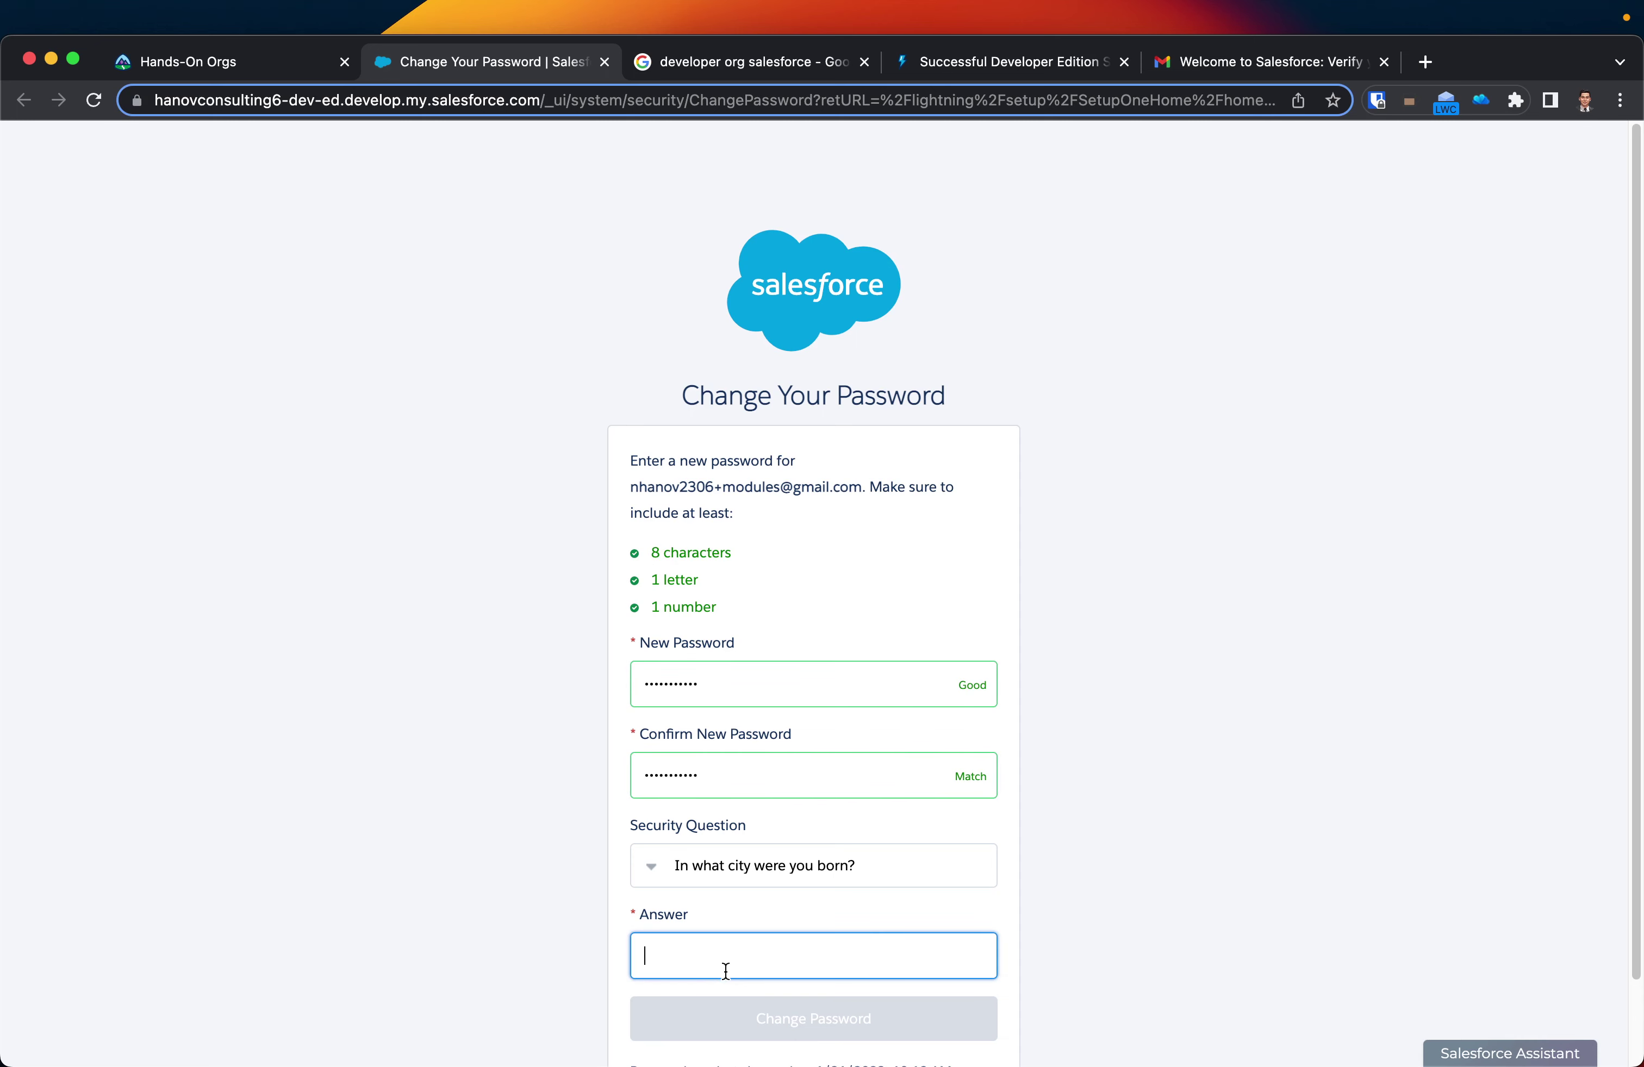
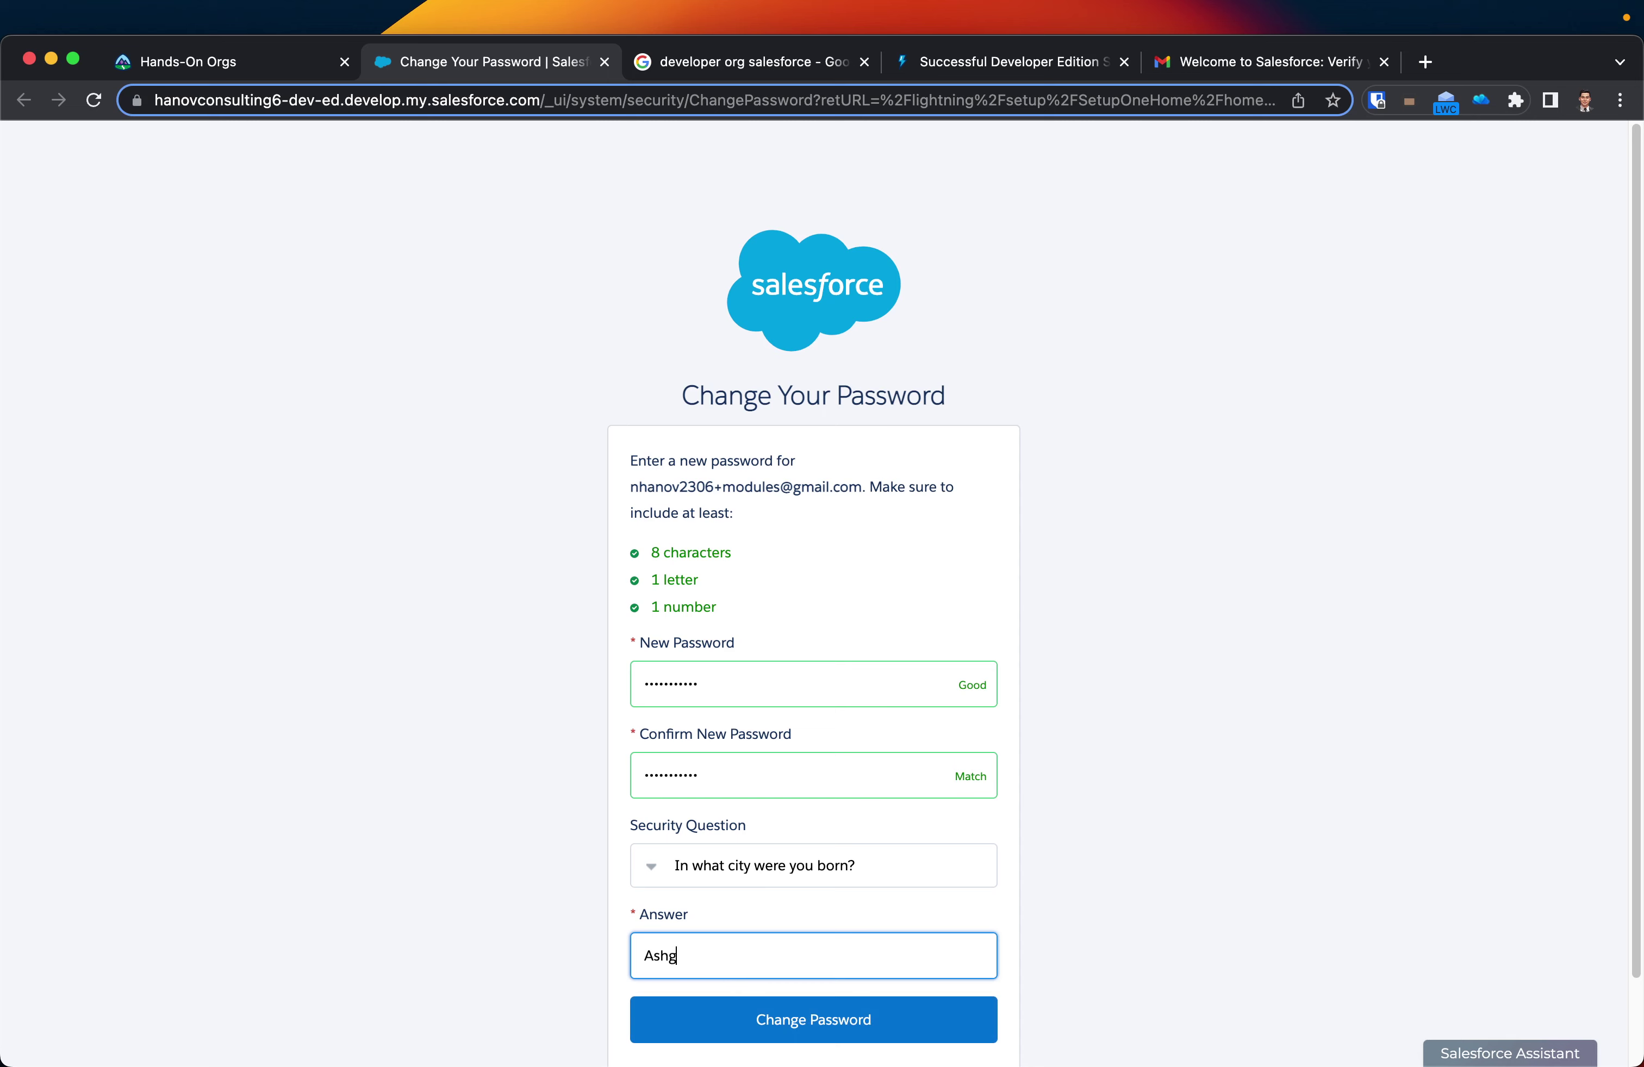
{"action": "scroll", "coordinate": [730, 977], "scroll_direction": "down", "scroll_amount": 2}
{"action": "left_click", "coordinate": [779, 944]}
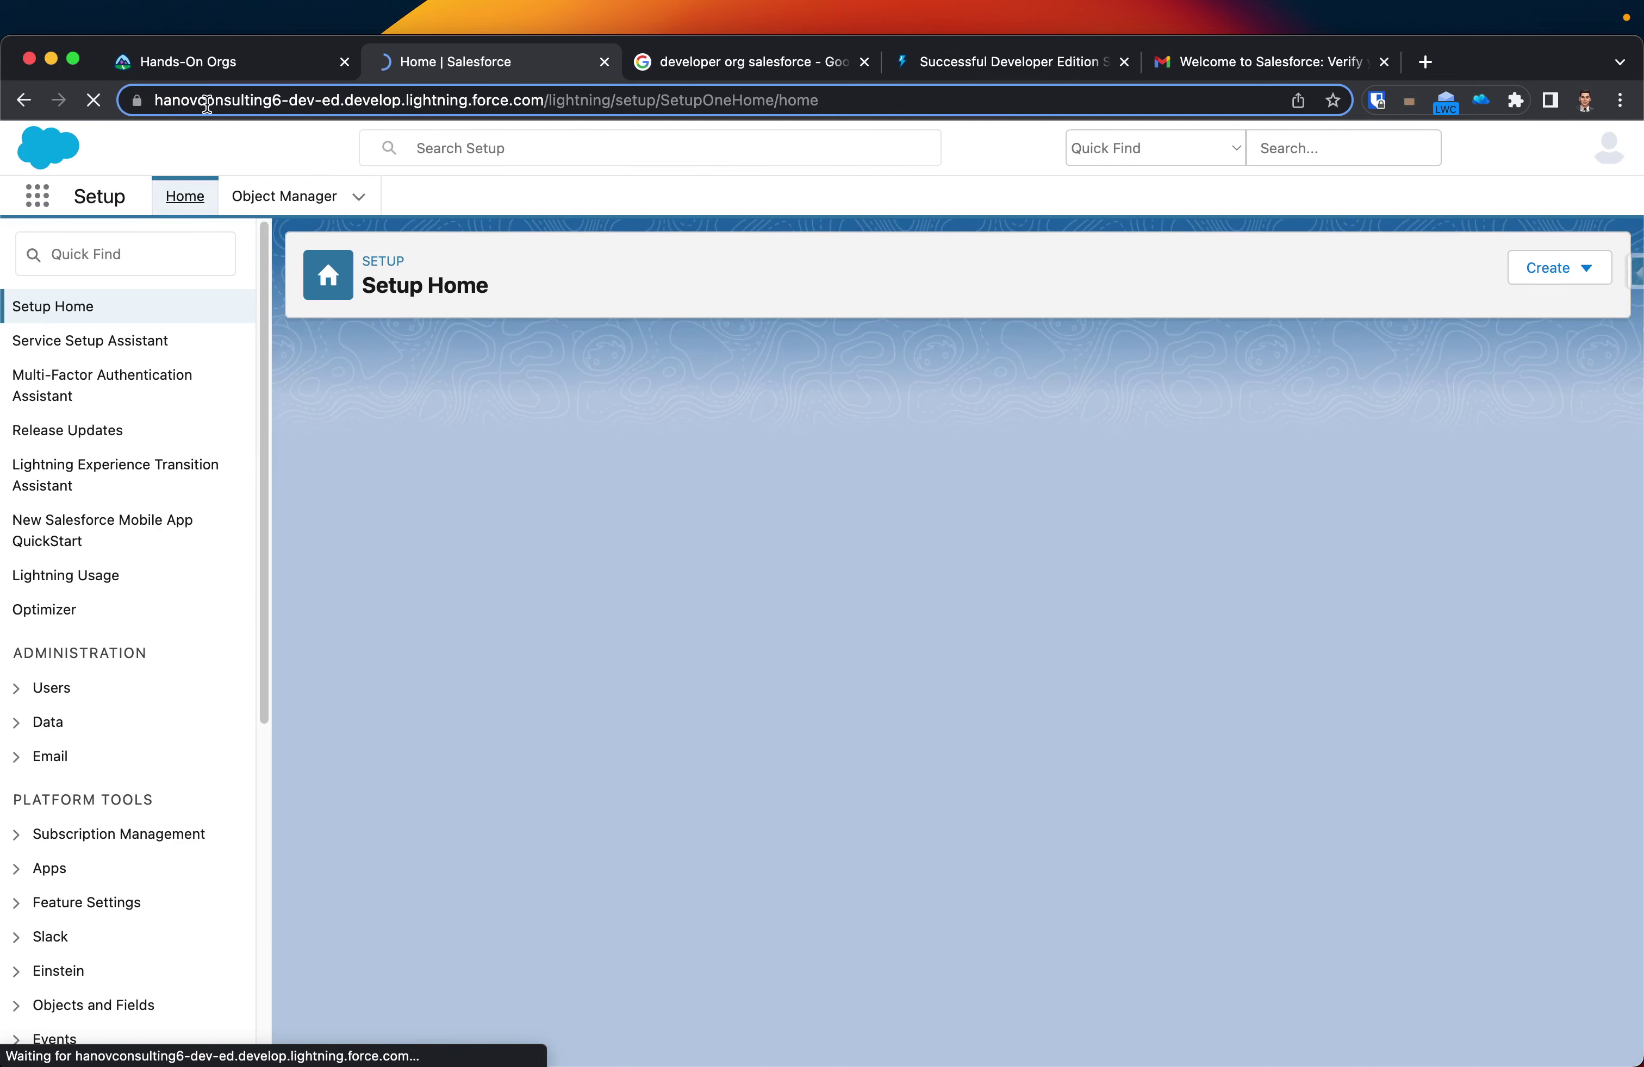
- Note the new org's domain, dismiss the notifications prompt, and return to Trailhead Hands-On Orgs
{"action": "double_click", "coordinate": [247, 101]}
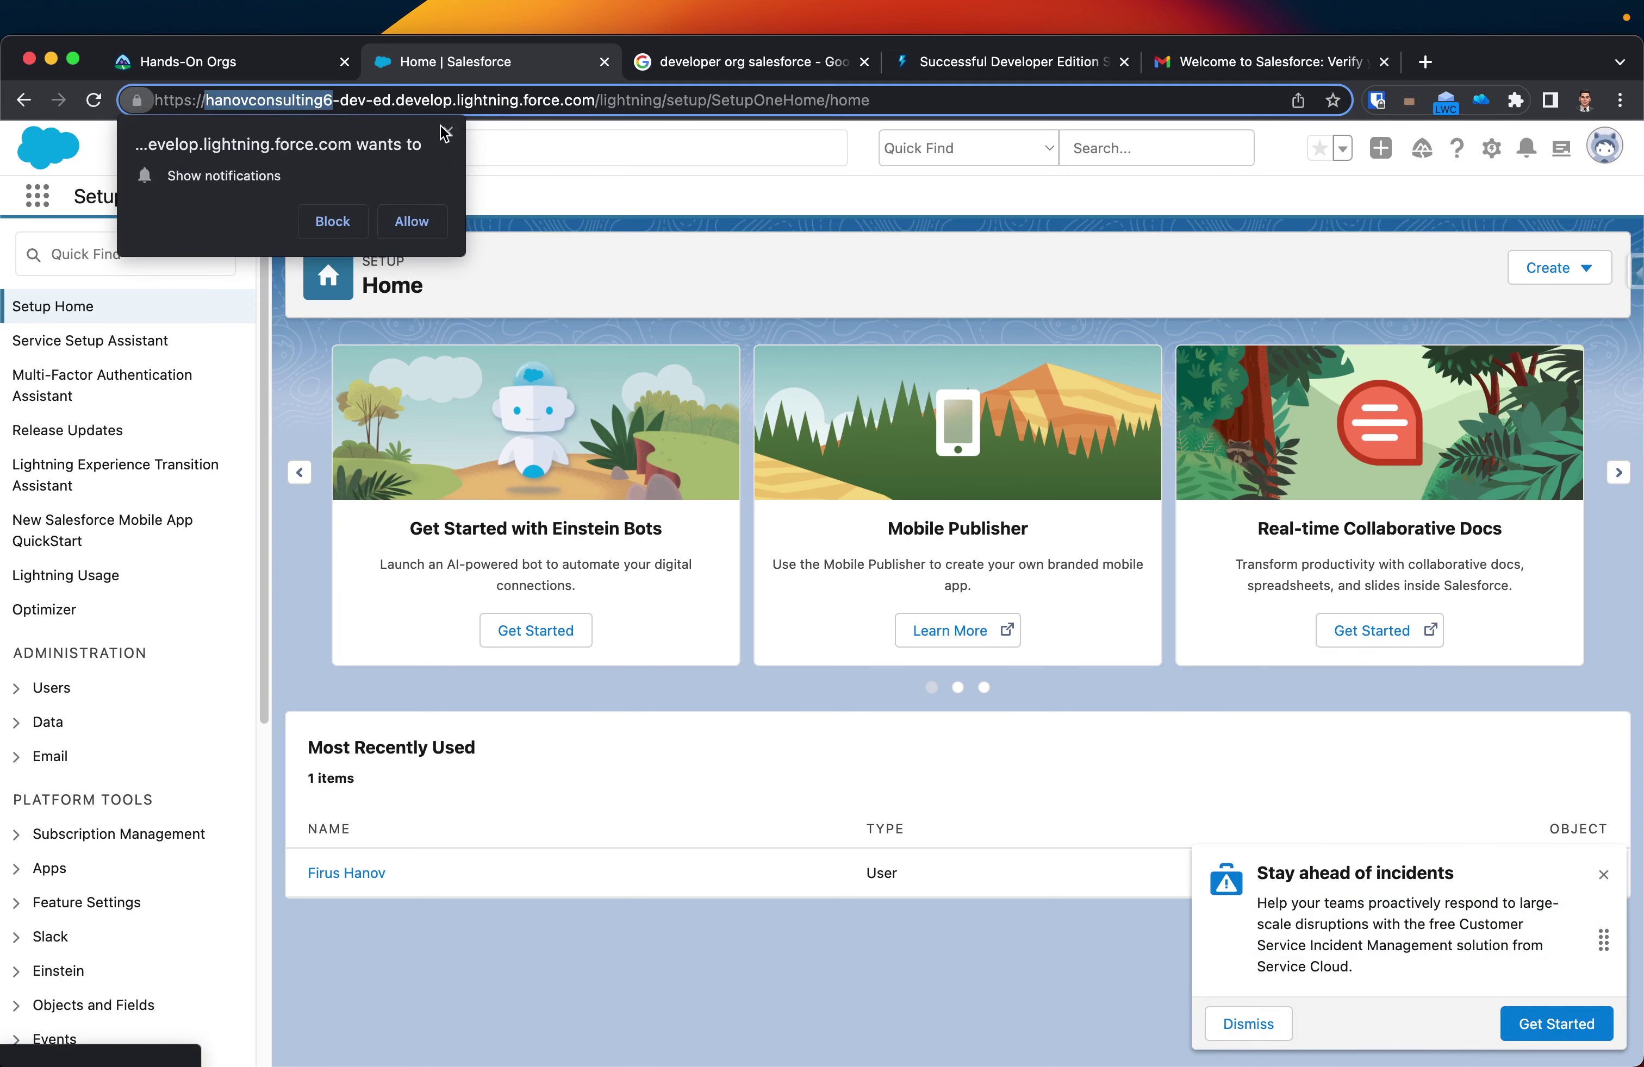
{"action": "left_click", "coordinate": [446, 133]}
{"action": "left_click", "coordinate": [186, 64]}
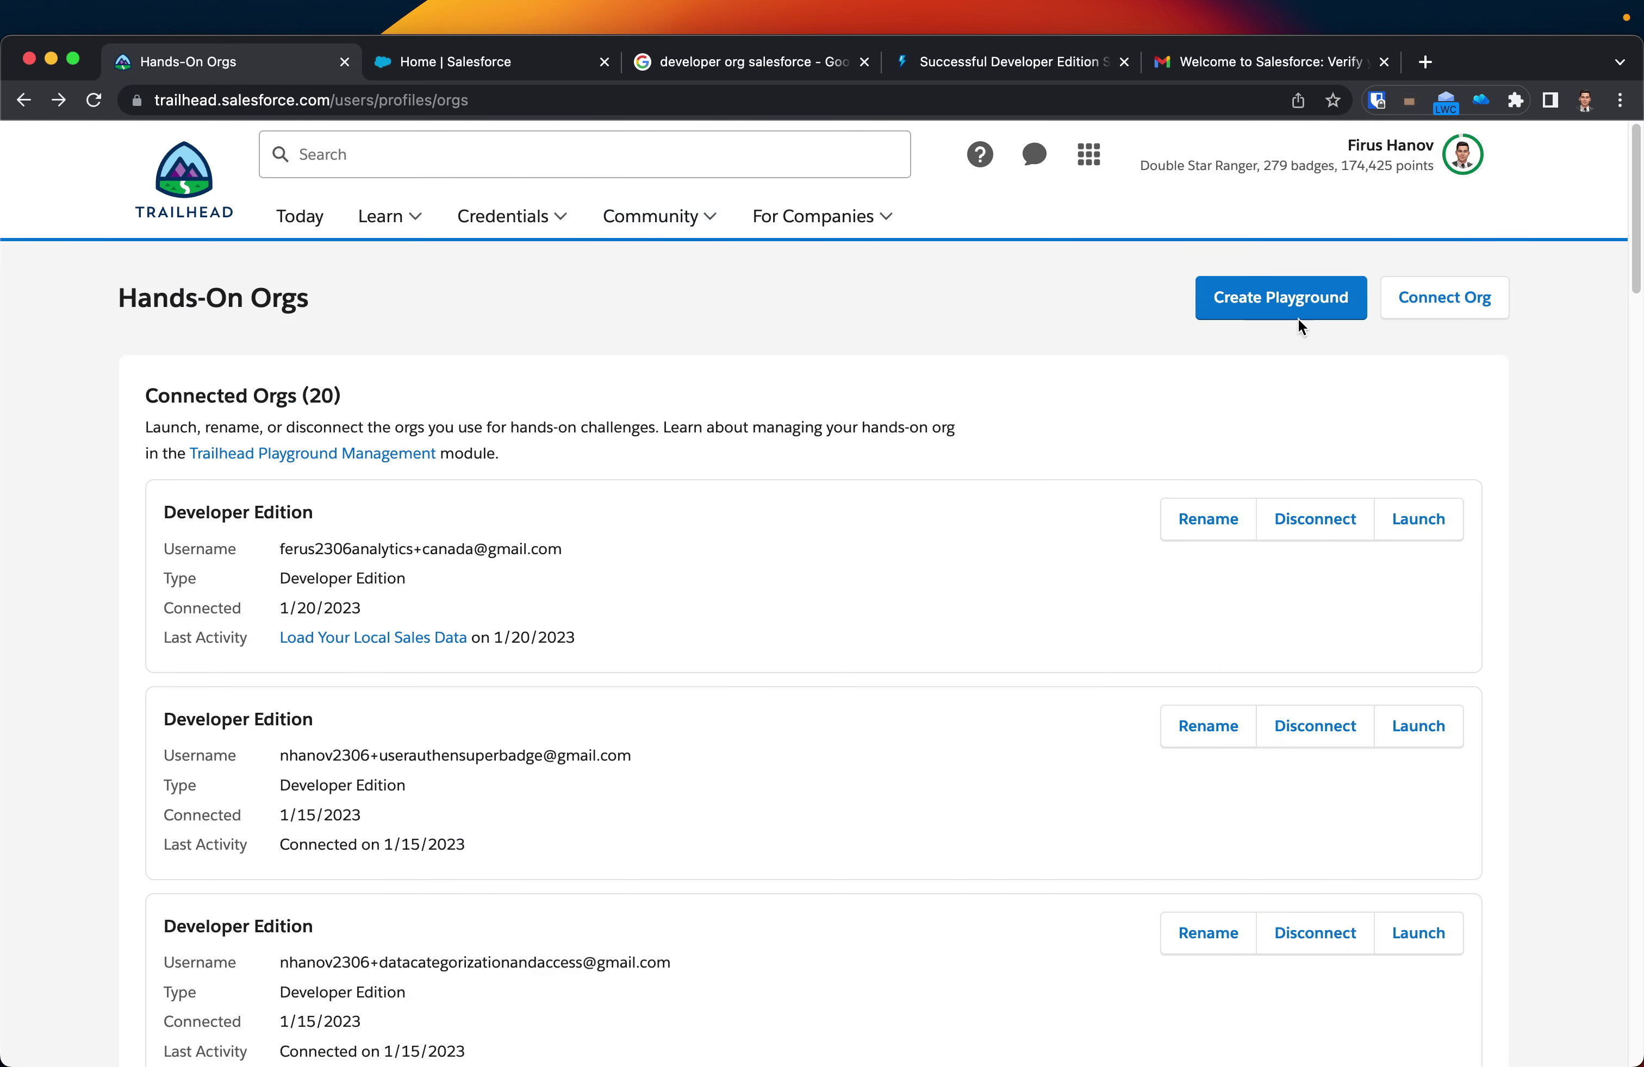
- Start connecting another org and choose to log in with a different username
{"action": "left_click", "coordinate": [1443, 315]}
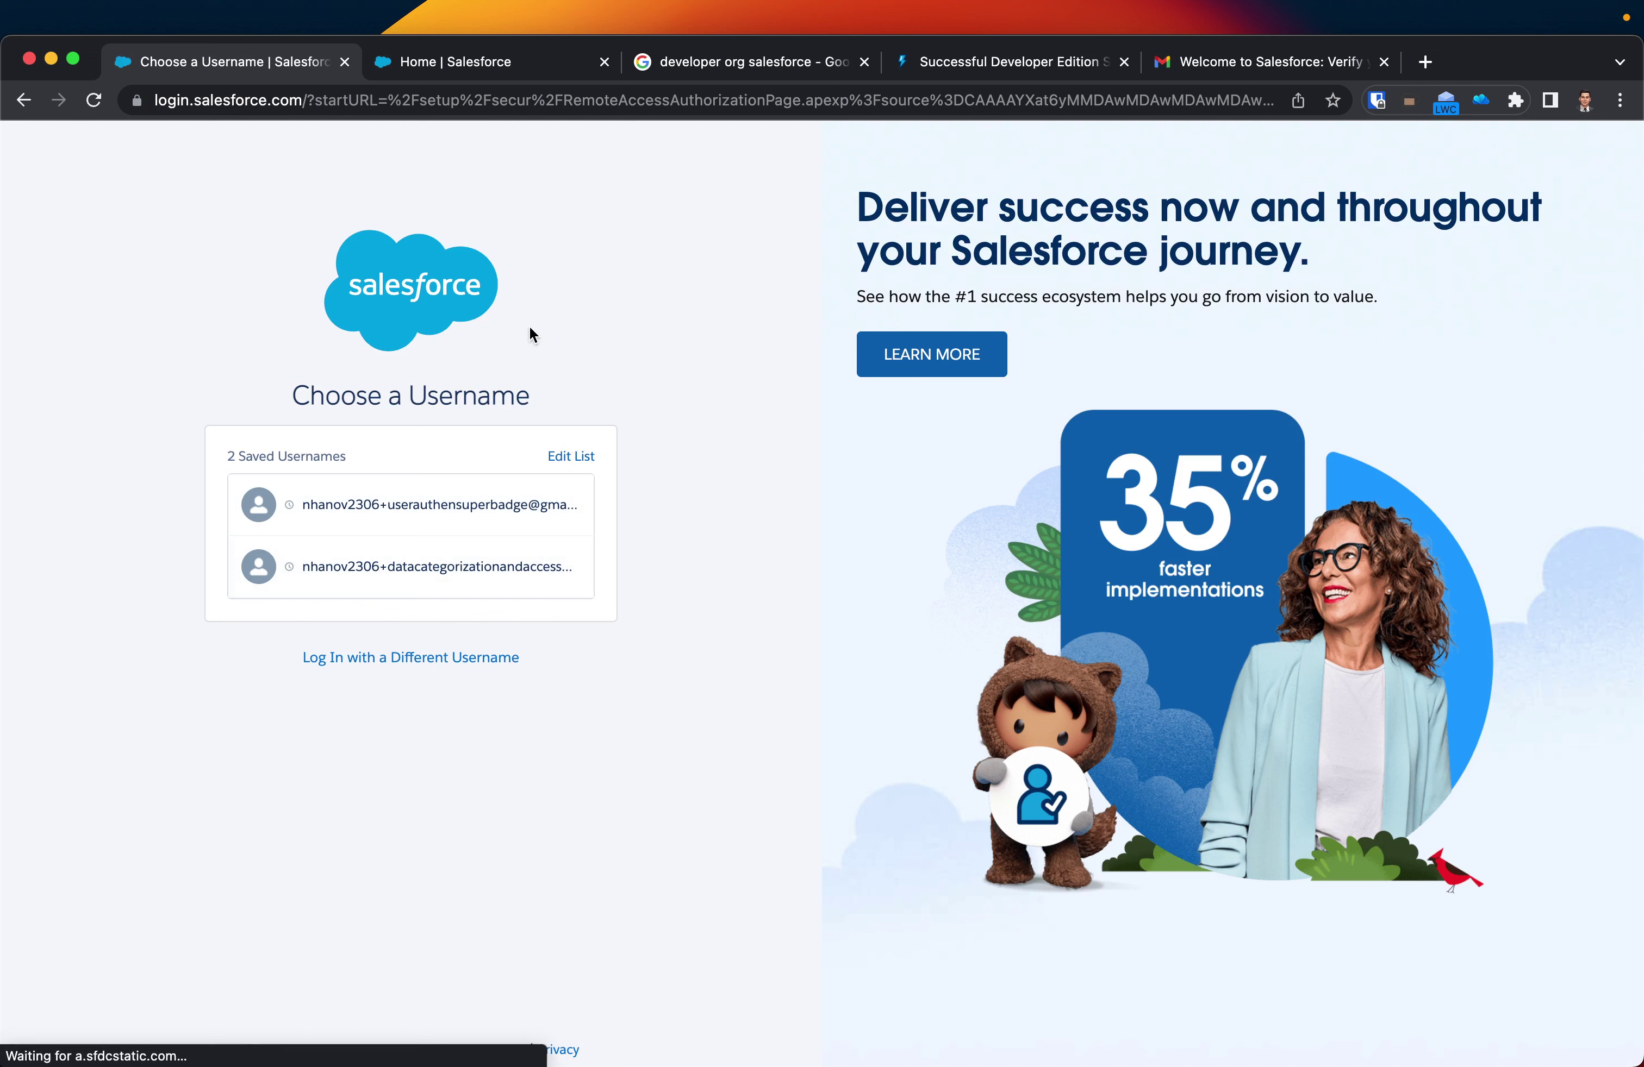
{"action": "left_click", "coordinate": [569, 460]}
{"action": "left_click", "coordinate": [383, 637]}
{"action": "left_click", "coordinate": [381, 658]}
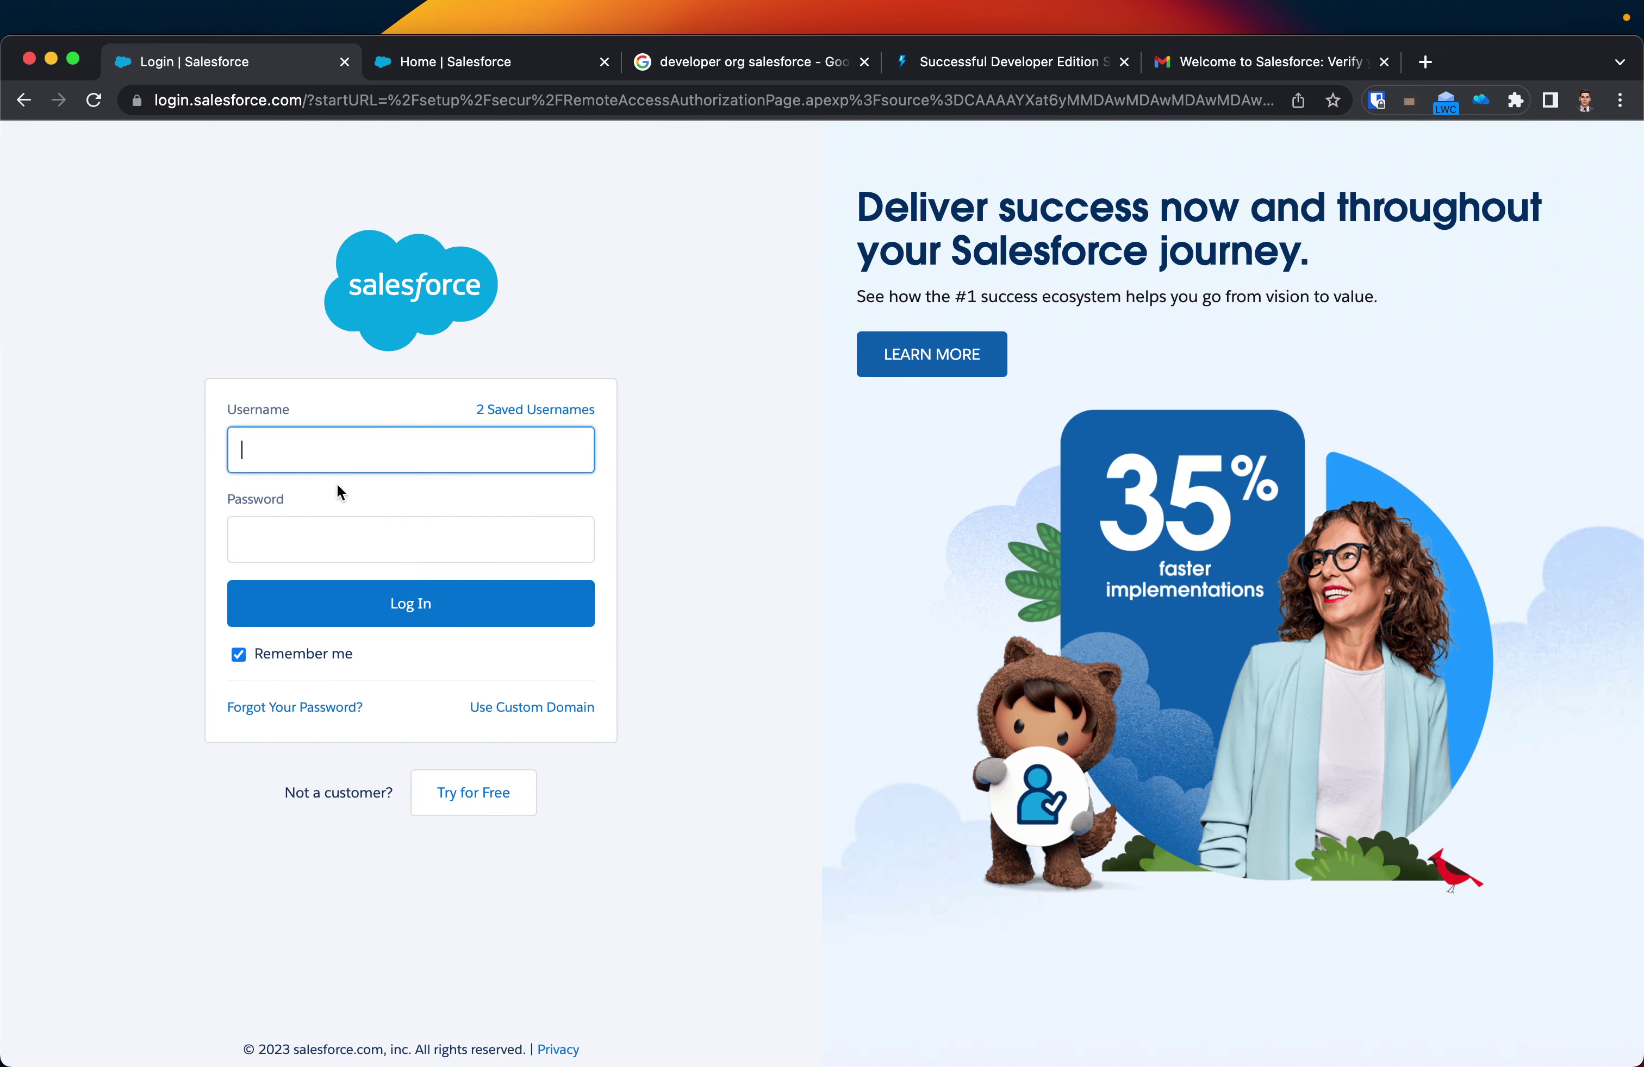
- Enter the new org's Gmail username and password and attempt the login
{"action": "key", "text": "Tab"}
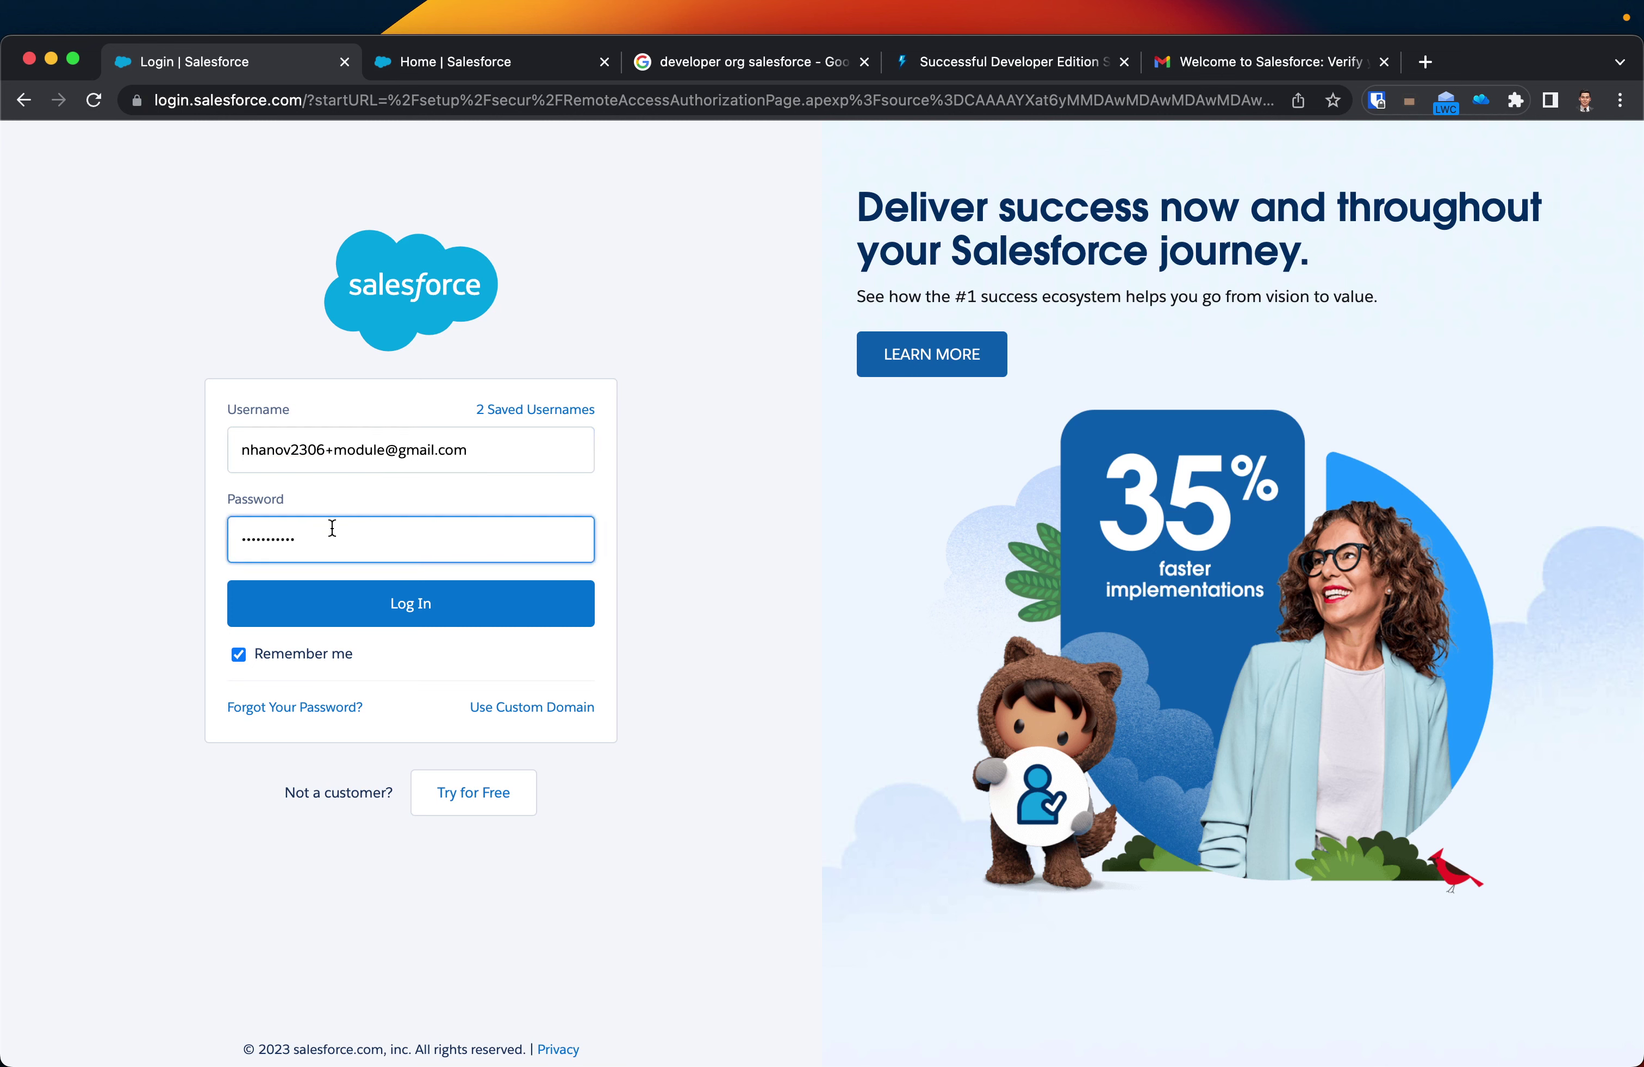
{"action": "left_click", "coordinate": [332, 609]}
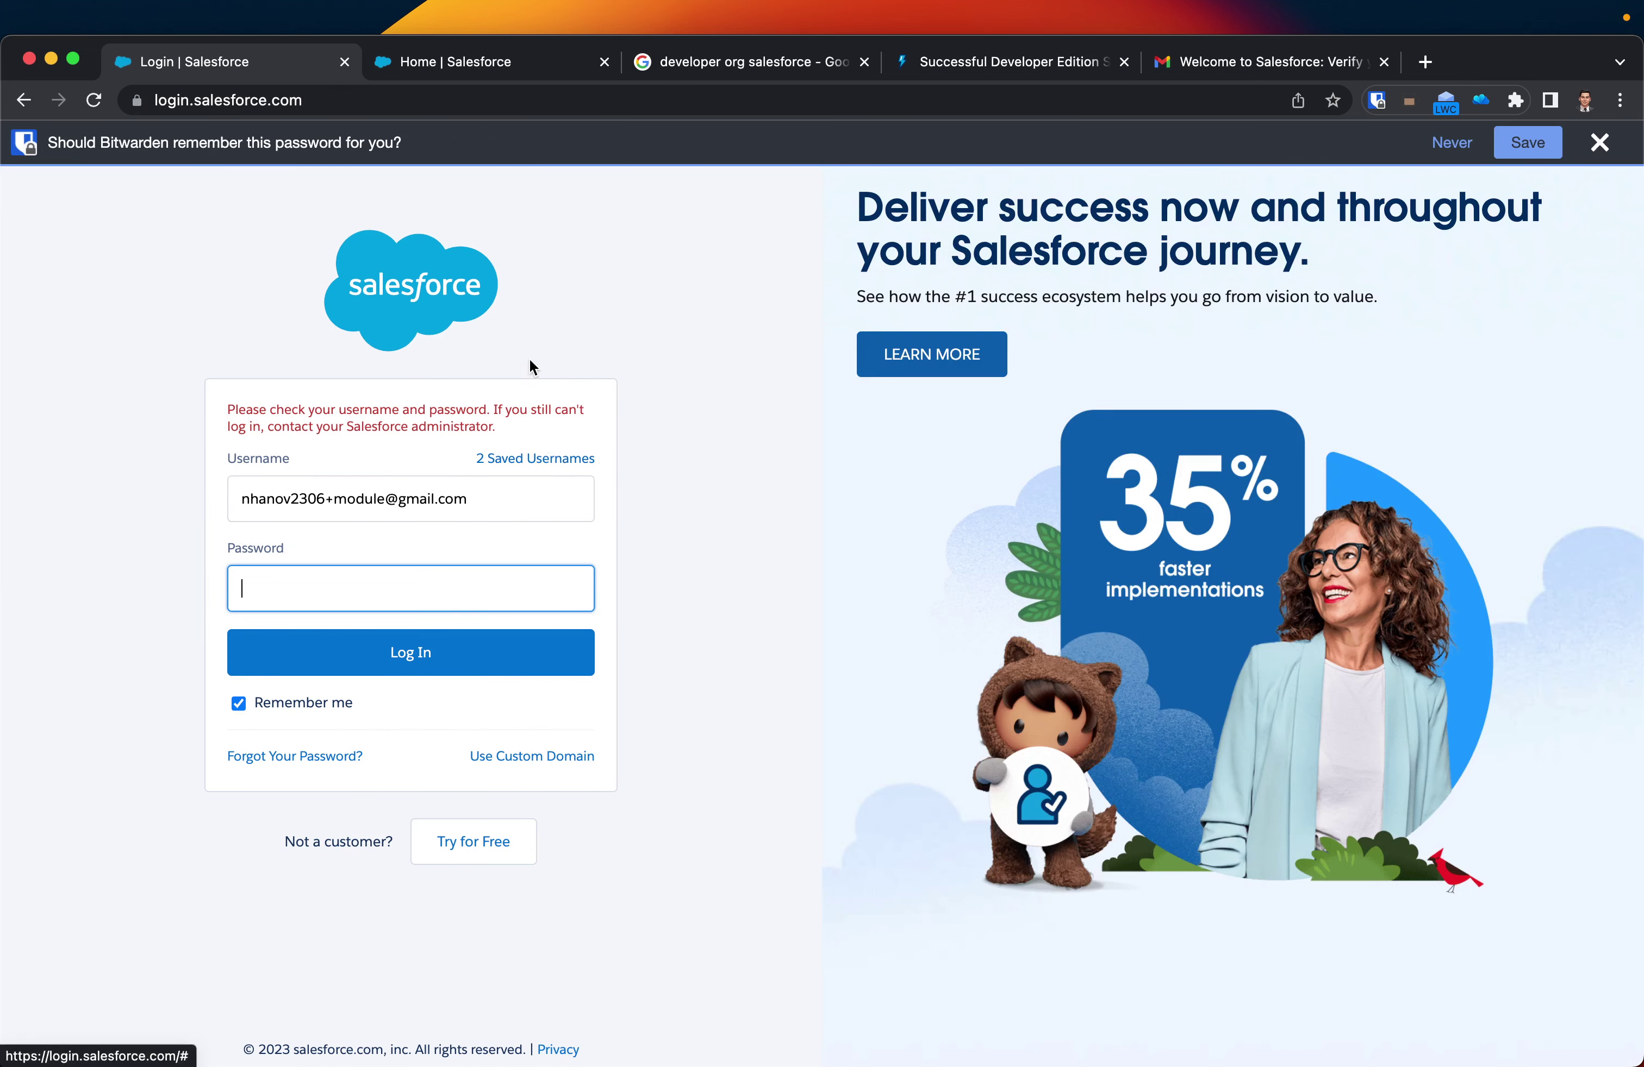
- Look up the new org's exact username in its profile menu and the verification email
{"action": "left_click", "coordinate": [507, 62]}
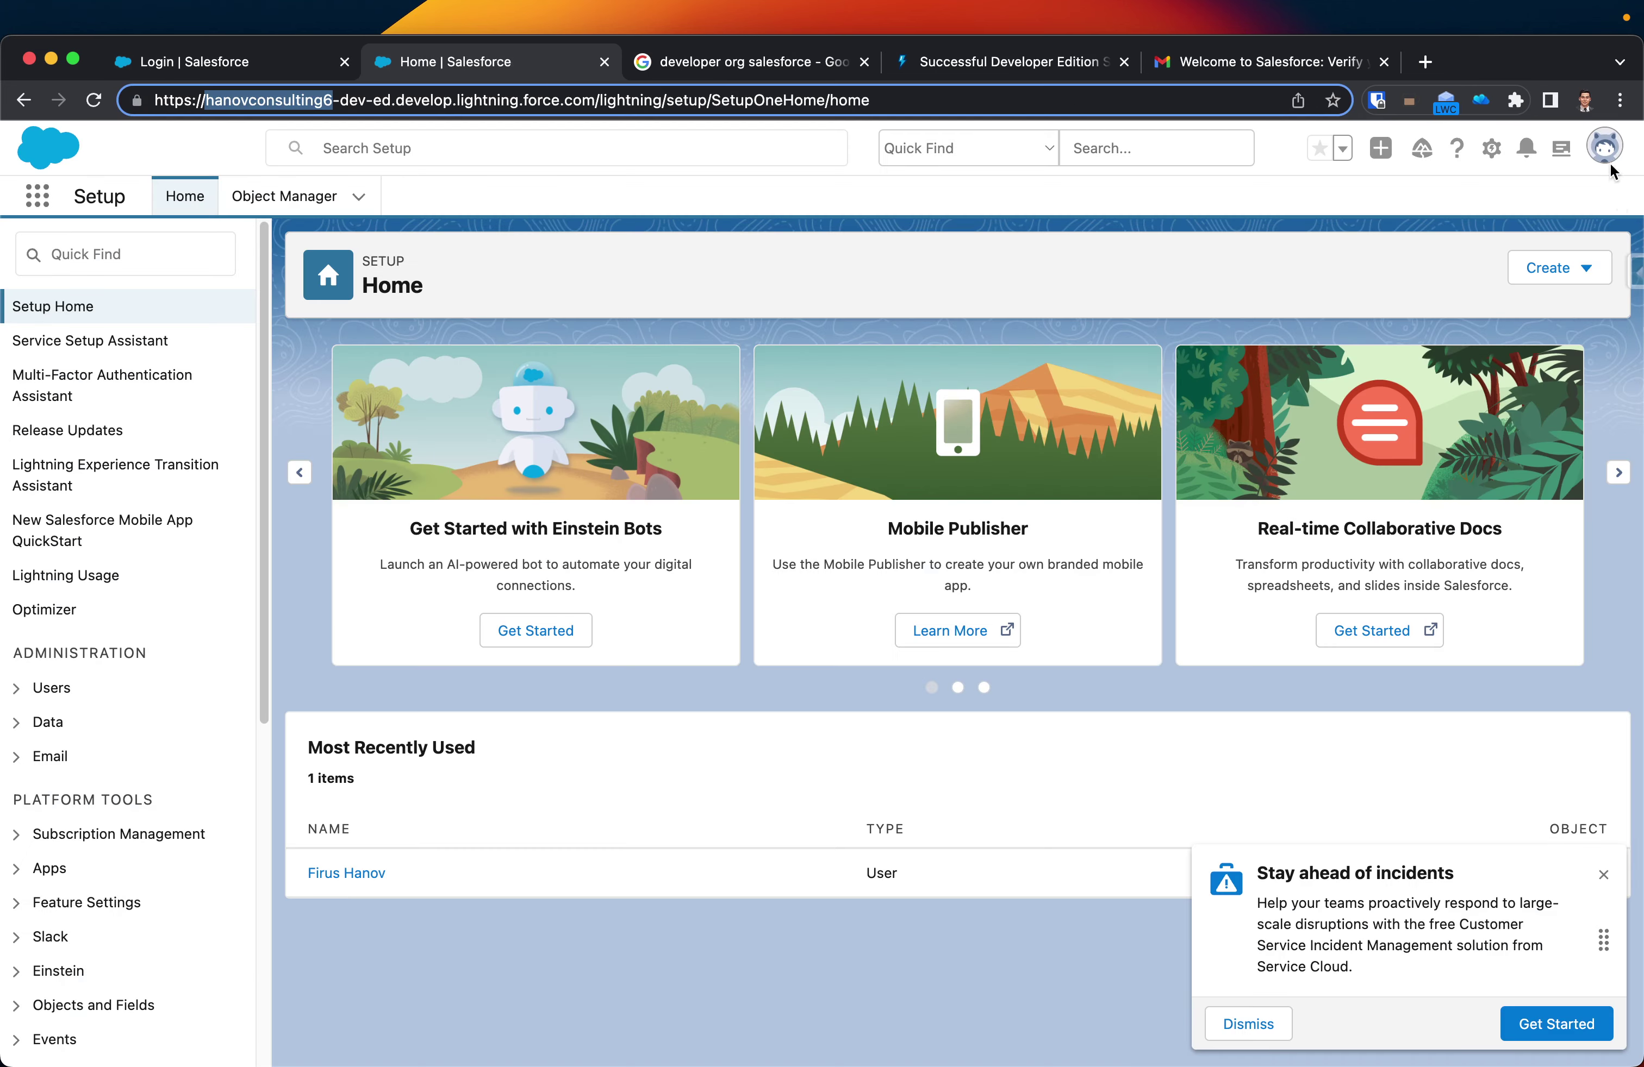
{"action": "left_click", "coordinate": [1603, 149]}
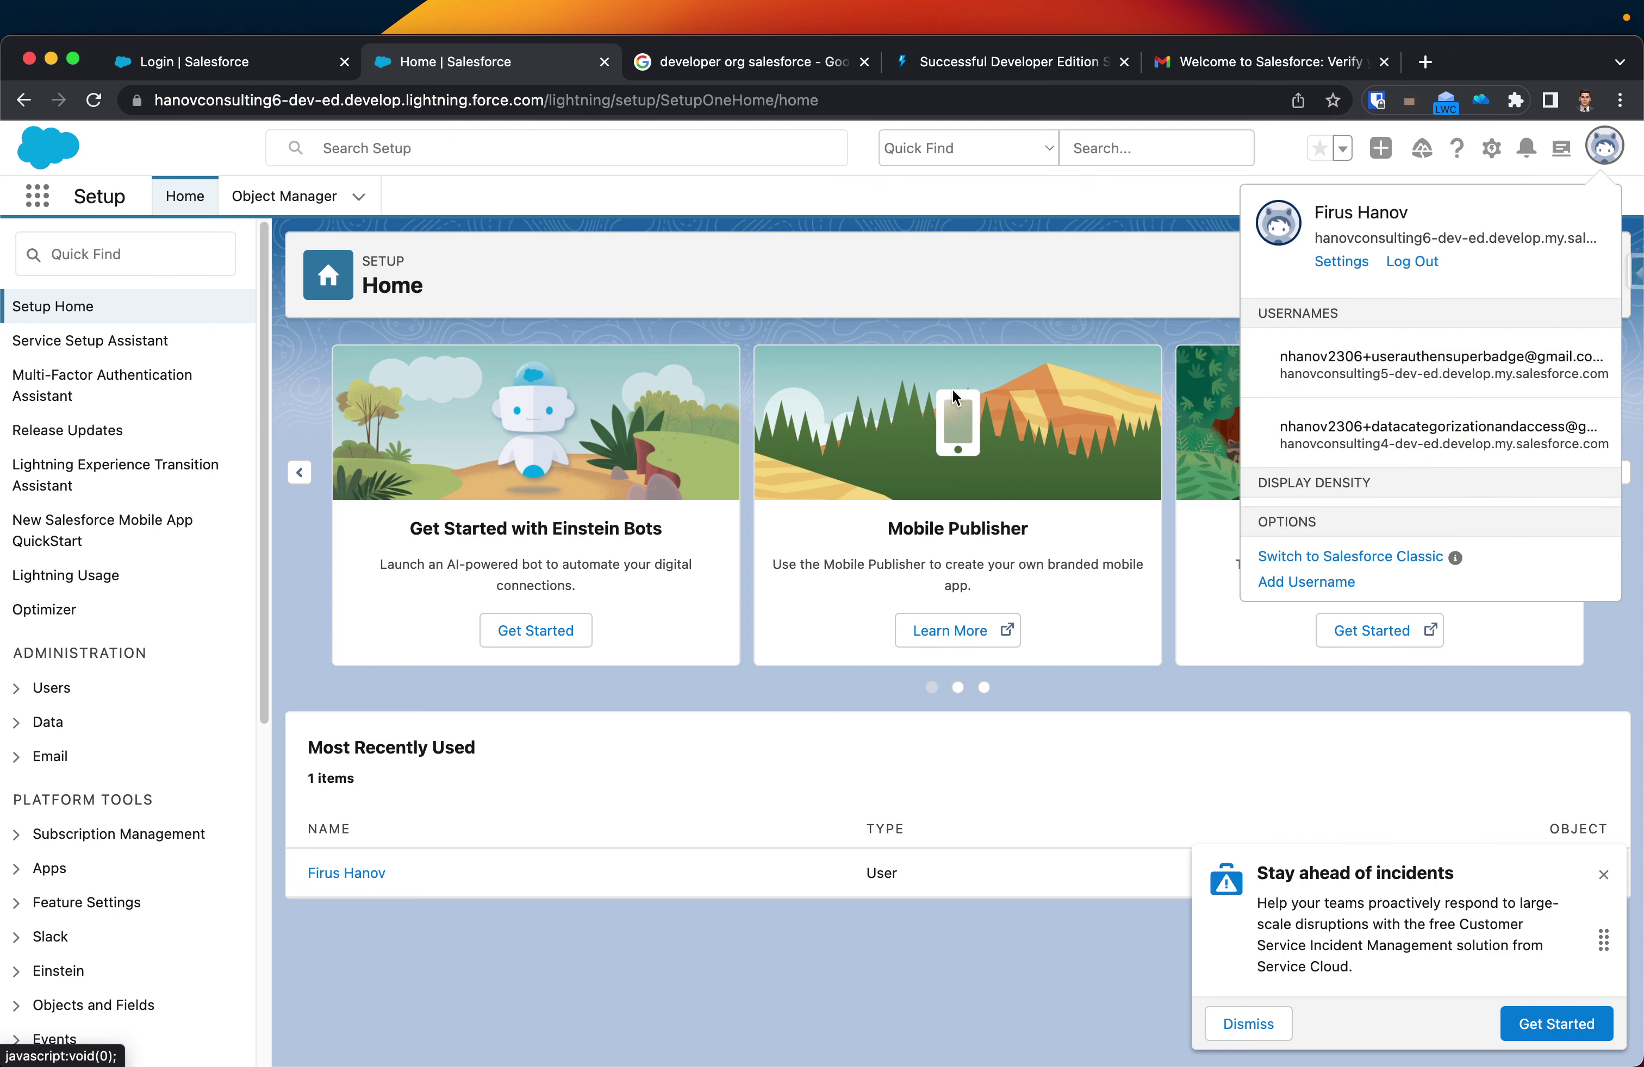
{"action": "left_click", "coordinate": [109, 265]}
{"action": "left_click", "coordinate": [108, 264]}
{"action": "type", "text": "i"}
{"action": "type", "text": "user"}
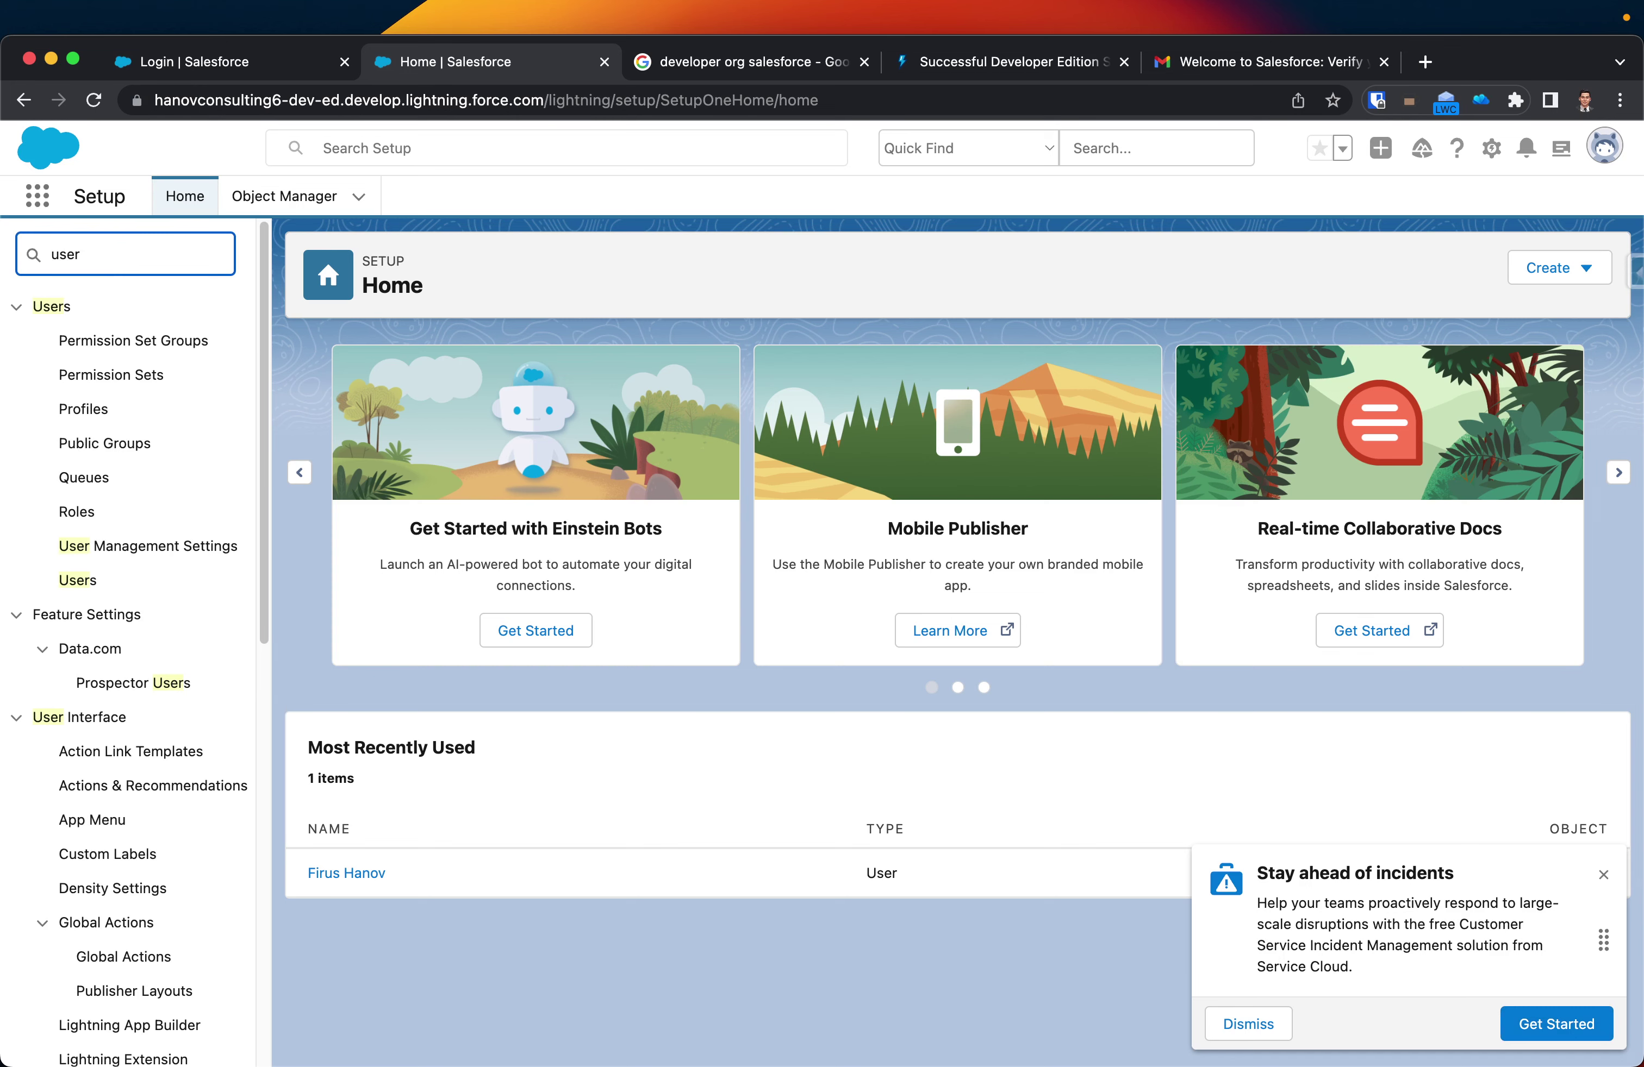
{"action": "left_click", "coordinate": [1330, 63]}
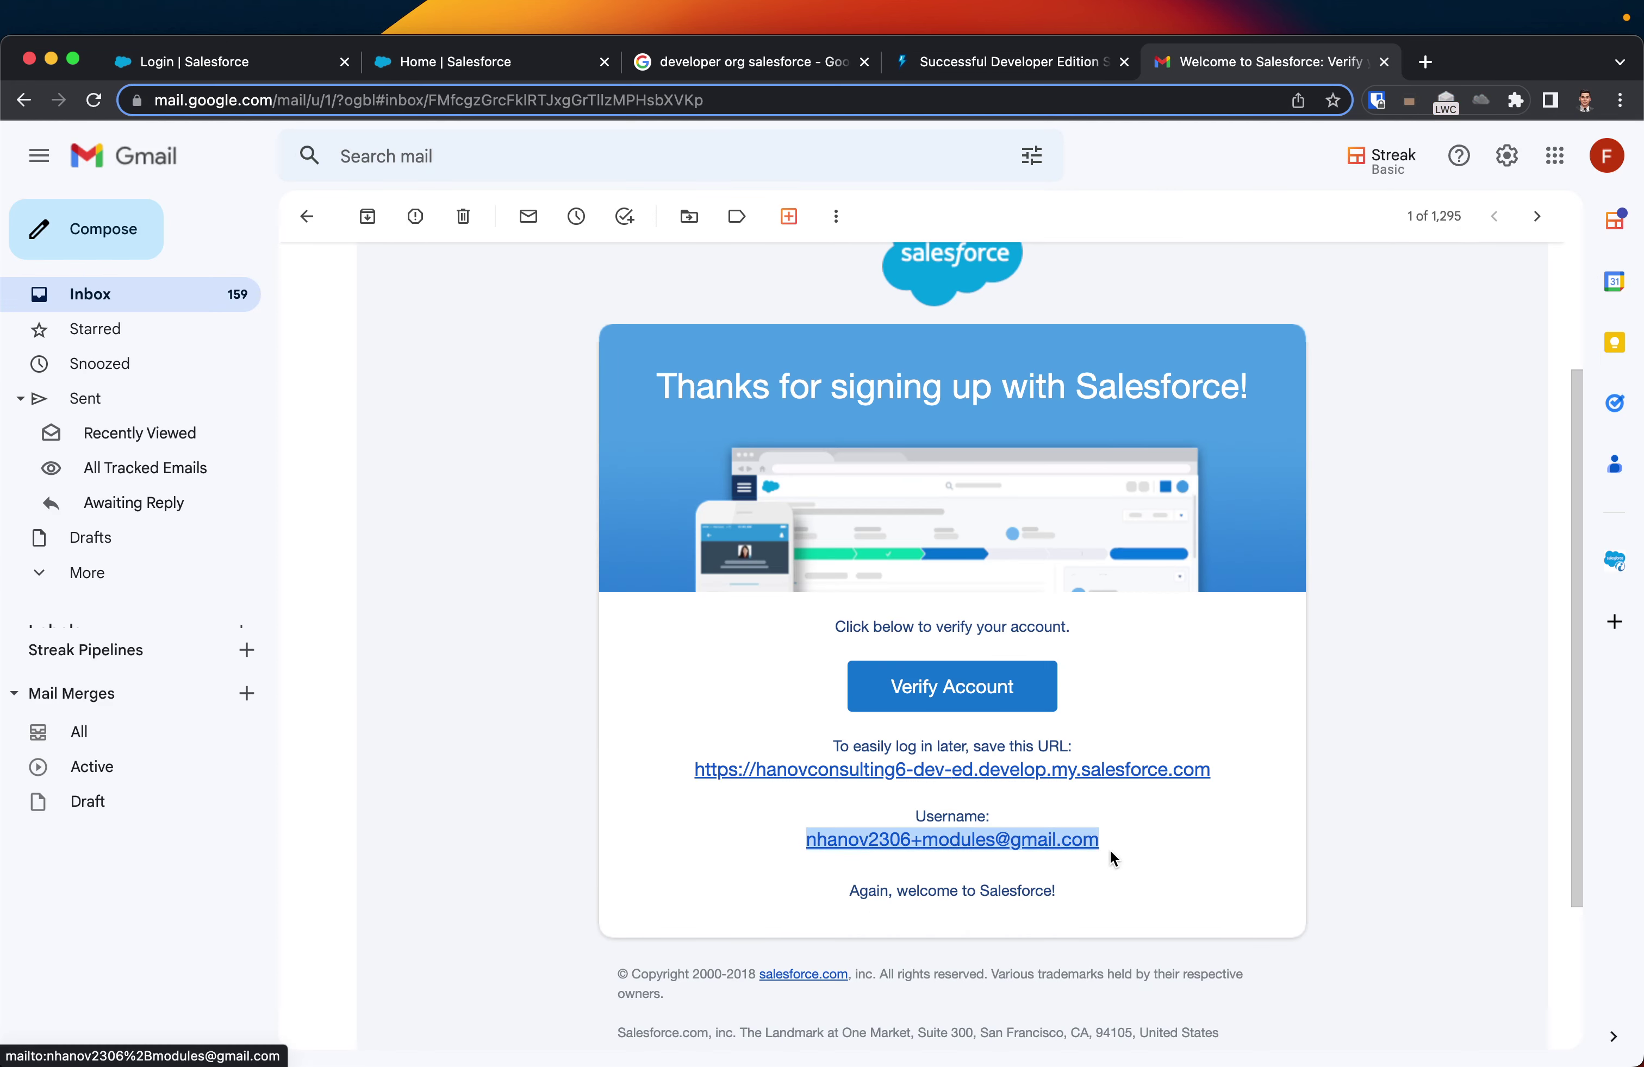
- Add the missing 's' to the login username, re-enter the password, and log in
{"action": "left_click", "coordinate": [263, 69]}
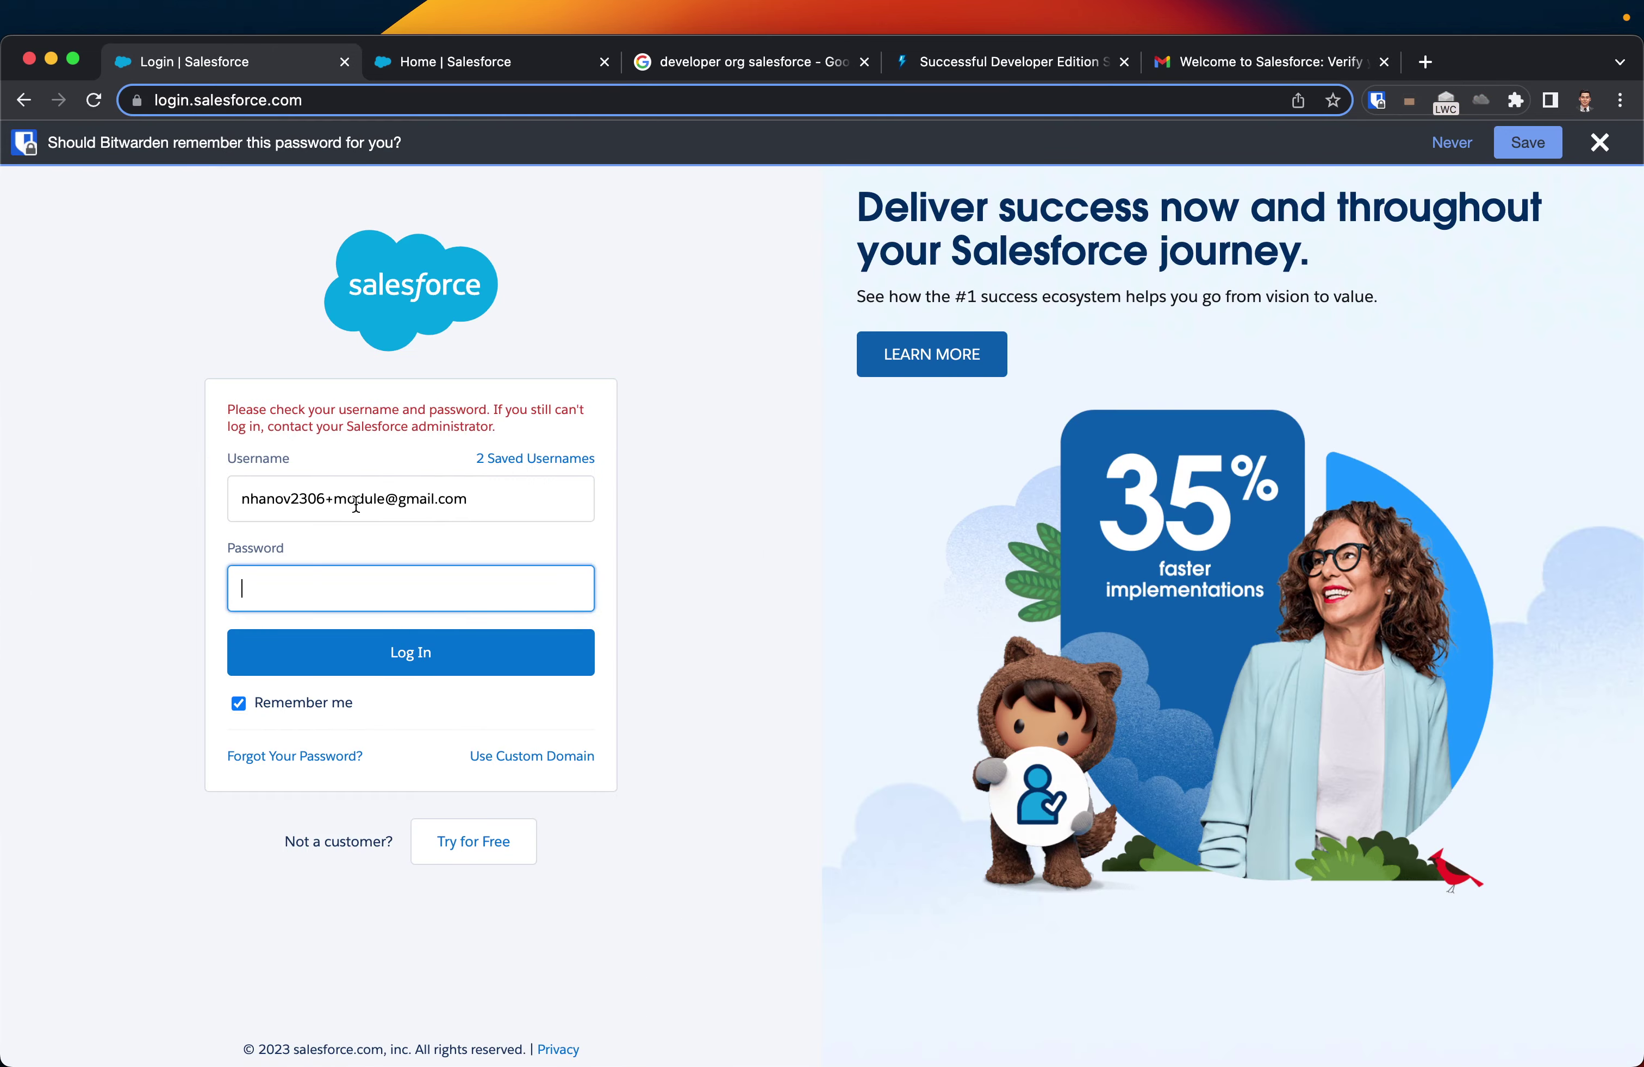
{"action": "left_click", "coordinate": [390, 498]}
{"action": "type", "text": "s"}
{"action": "left_click", "coordinate": [371, 570]}
{"action": "type", "text": "••"}
{"action": "left_click", "coordinate": [374, 669]}
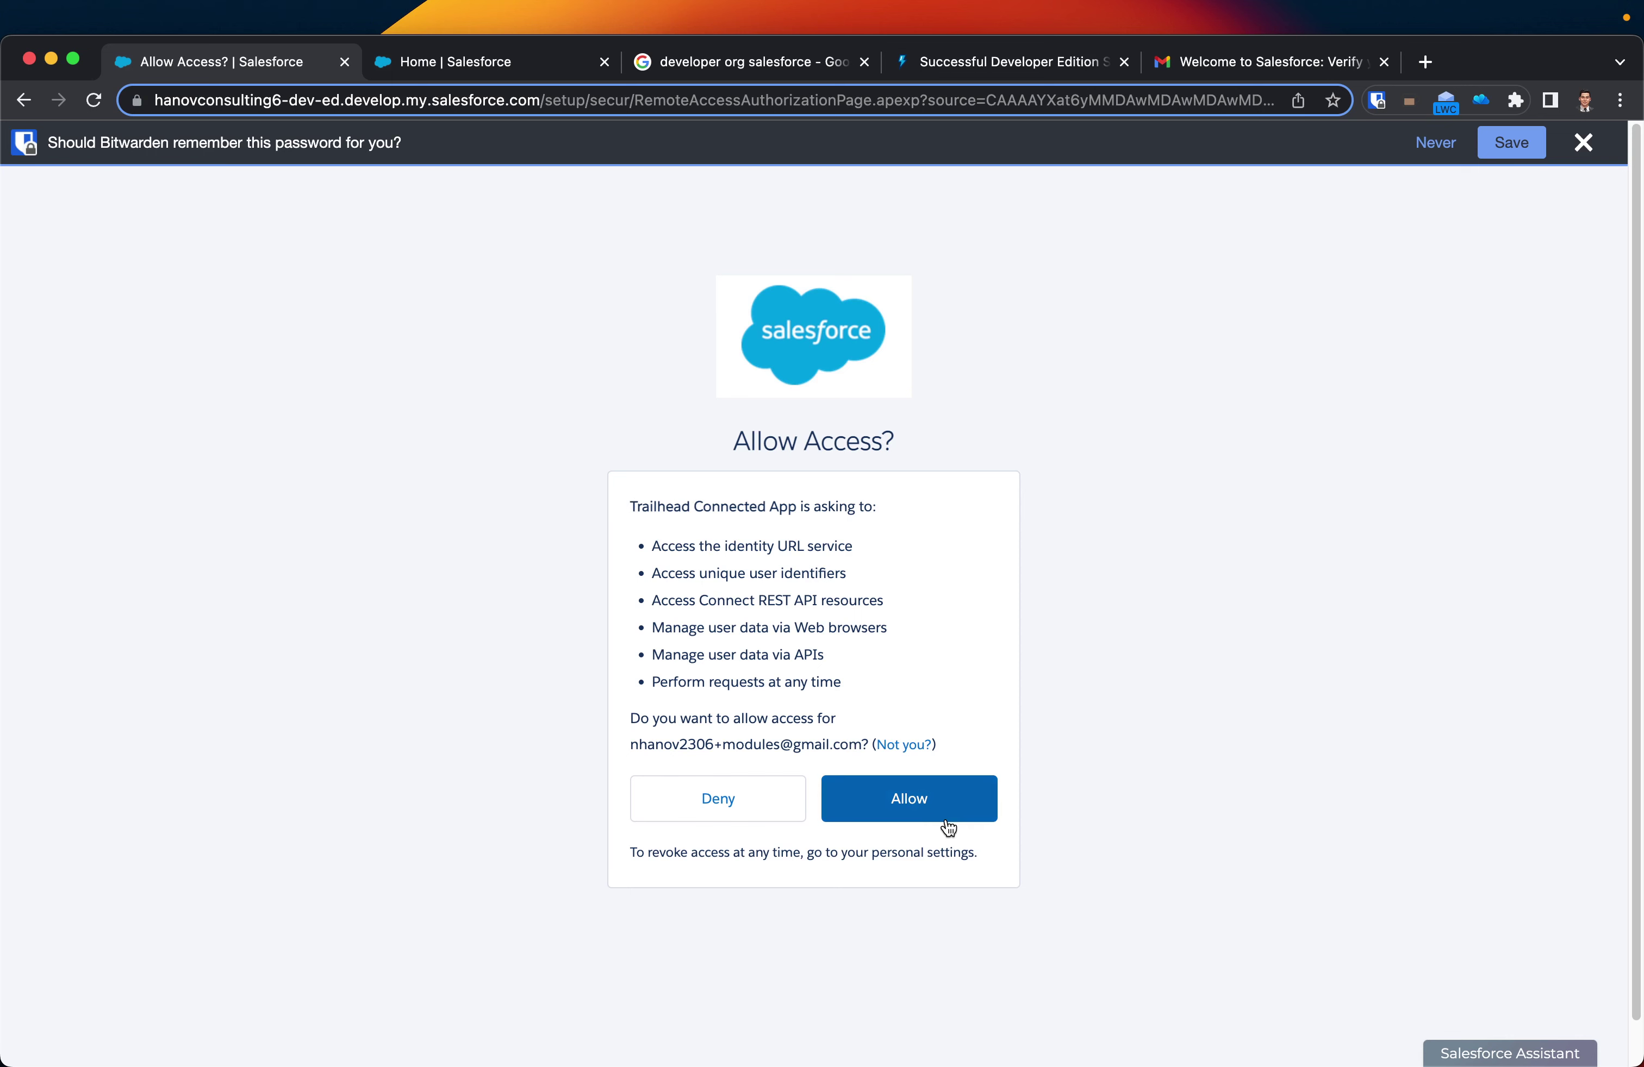
- Allow the Trailhead Connected App access and save the org to Hands-On Orgs
{"action": "left_click", "coordinate": [900, 808]}
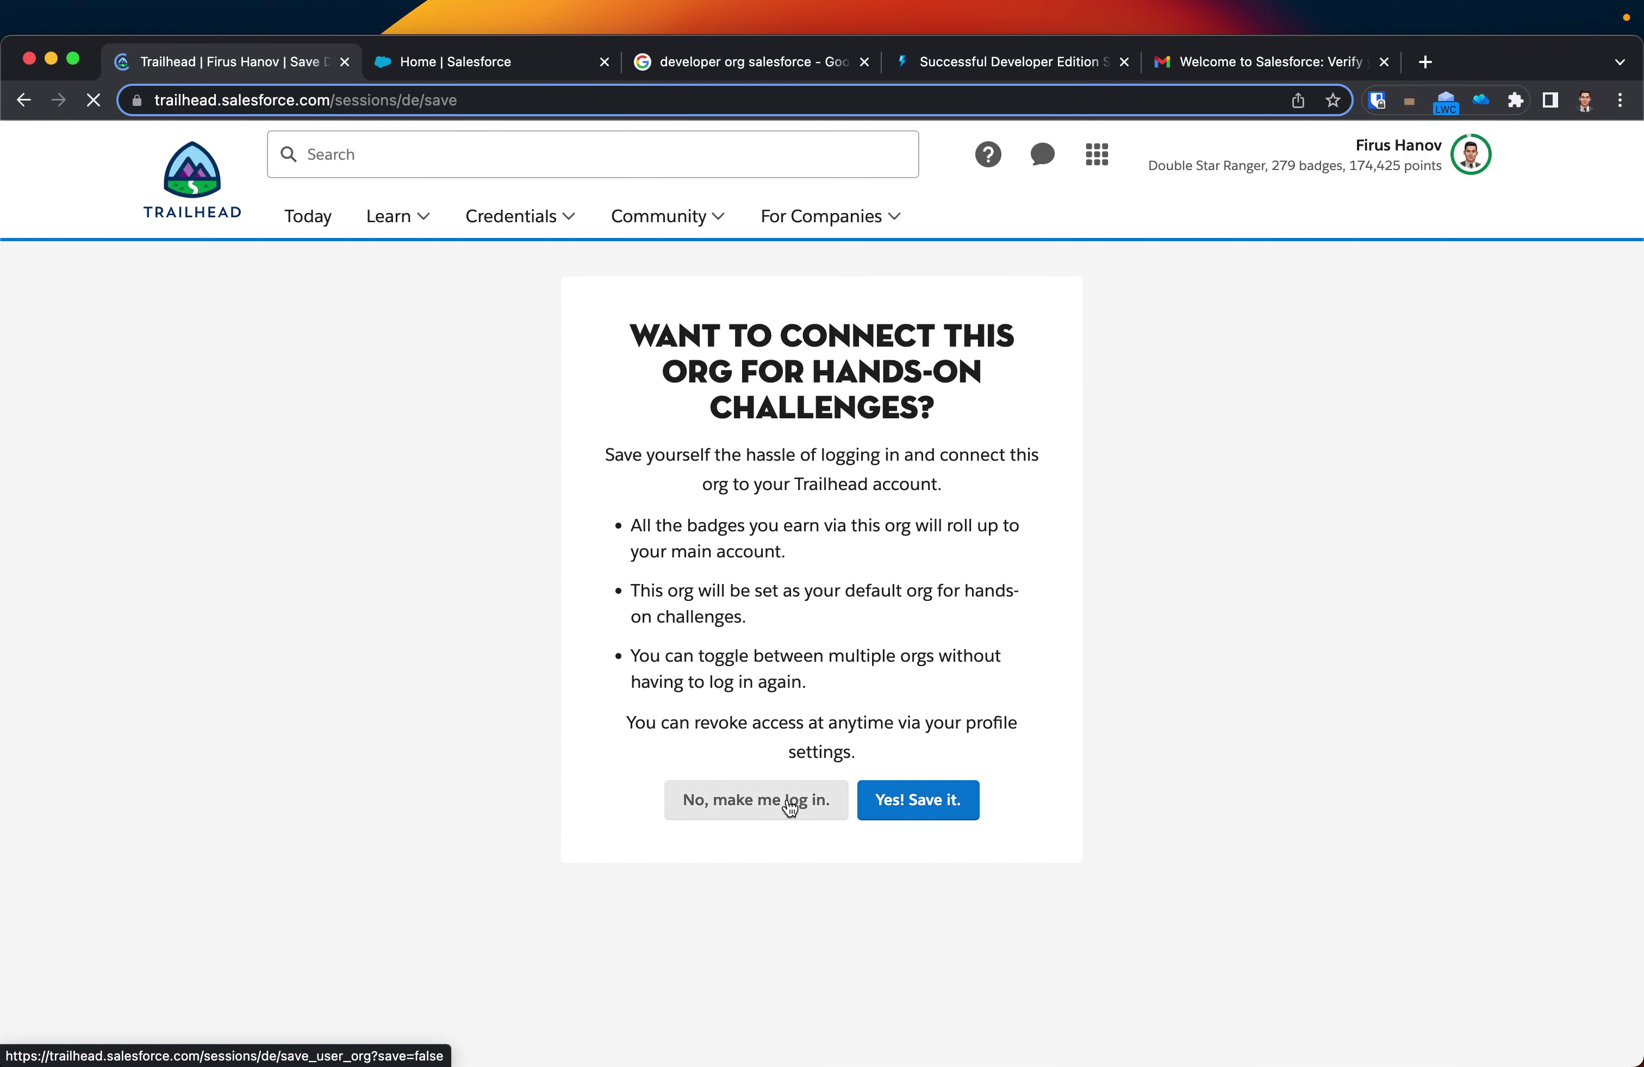
{"action": "left_click", "coordinate": [913, 864]}
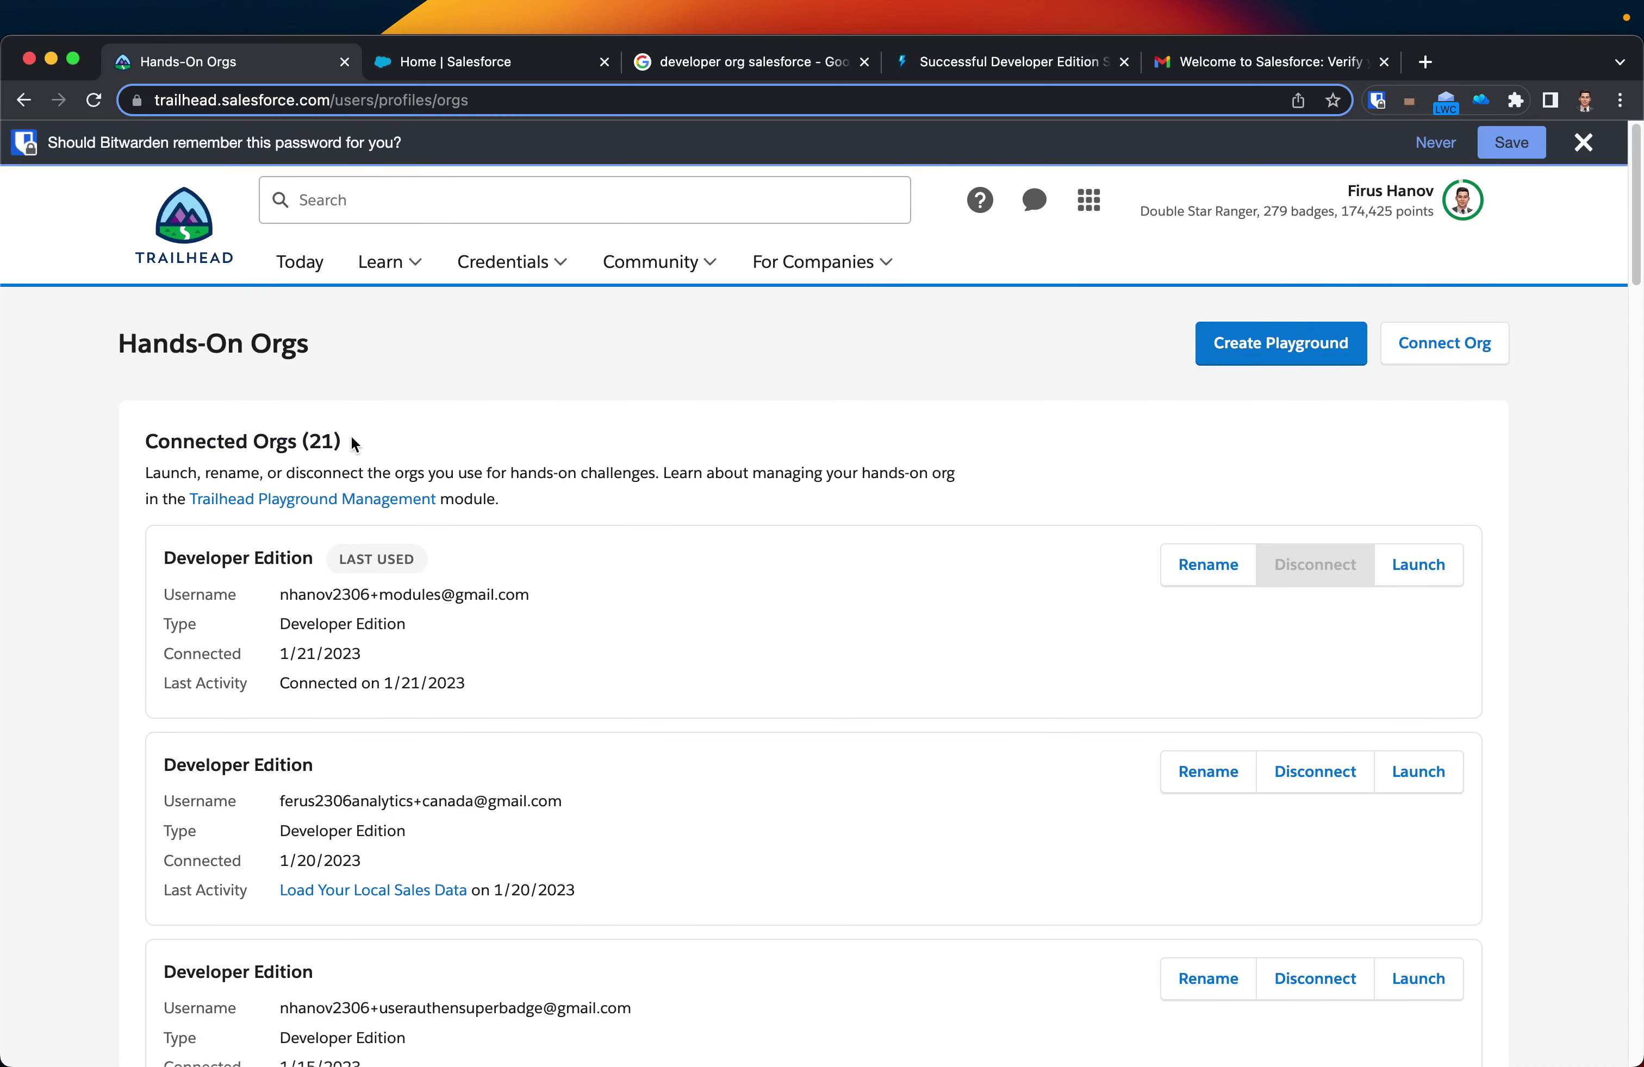
{"action": "left_click_drag", "start_coordinate": [353, 444], "coordinate": [147, 443]}
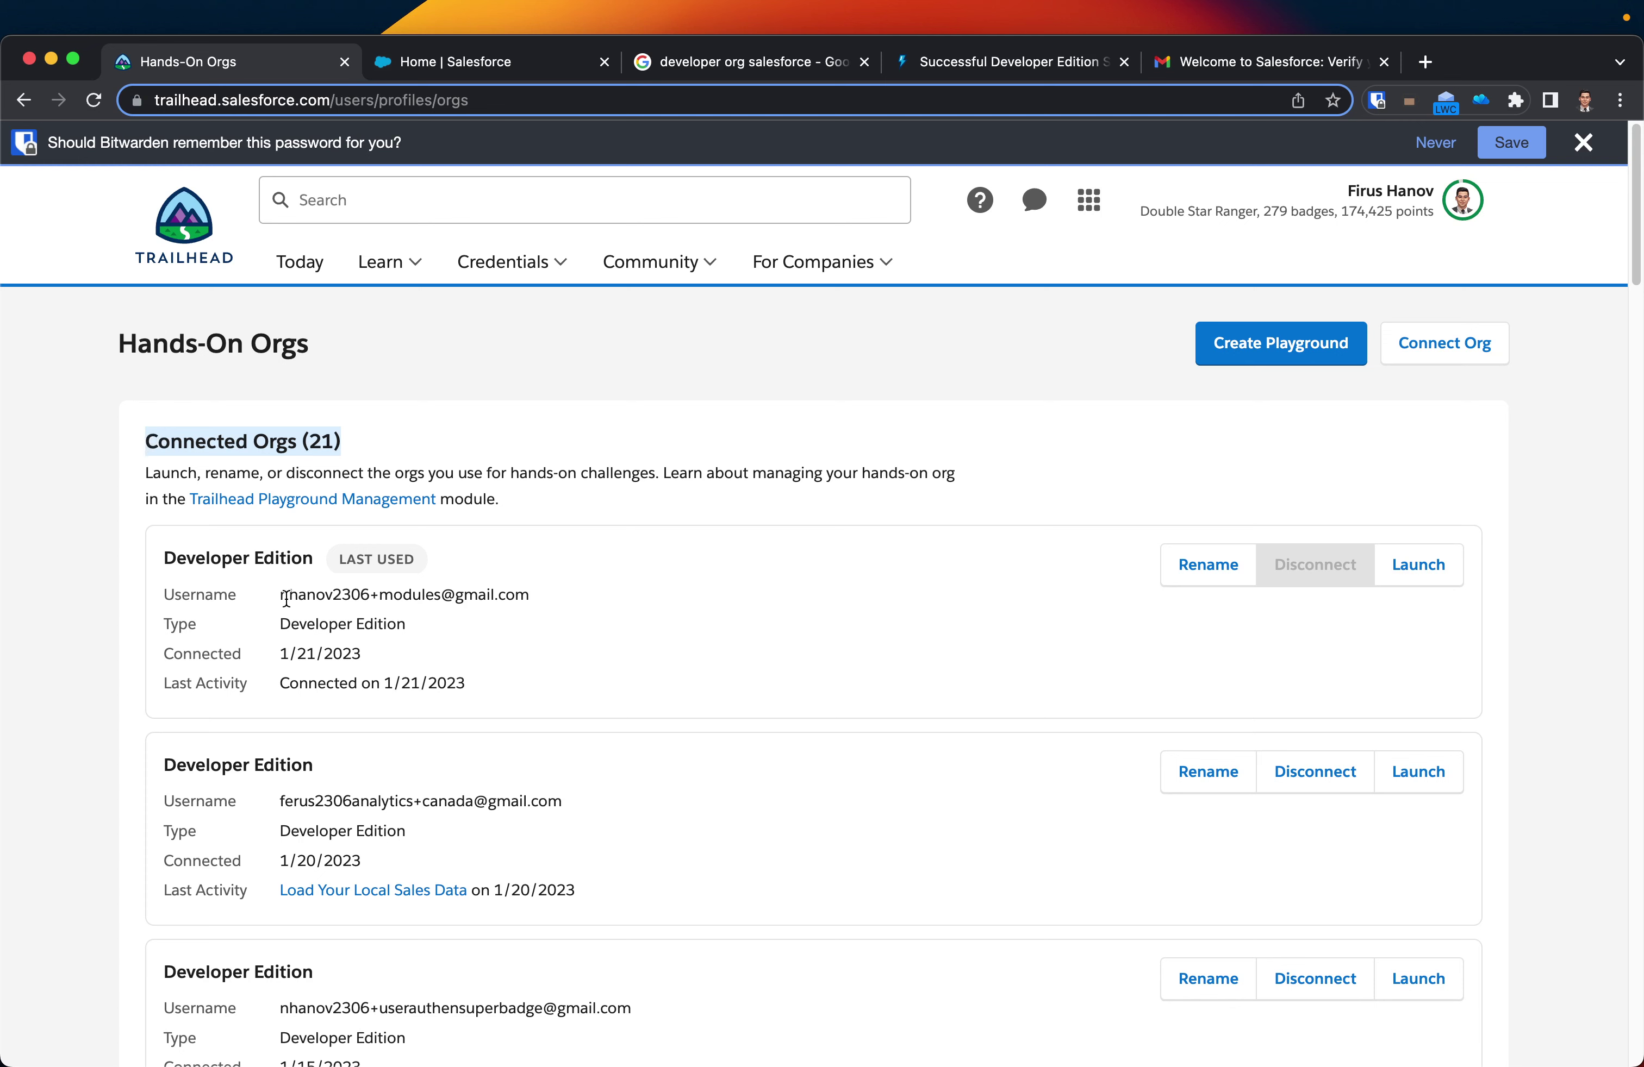
{"action": "left_click_drag", "start_coordinate": [288, 595], "coordinate": [517, 620]}
{"action": "left_click", "coordinate": [411, 628]}
{"action": "left_click_drag", "start_coordinate": [409, 626], "coordinate": [279, 624]}
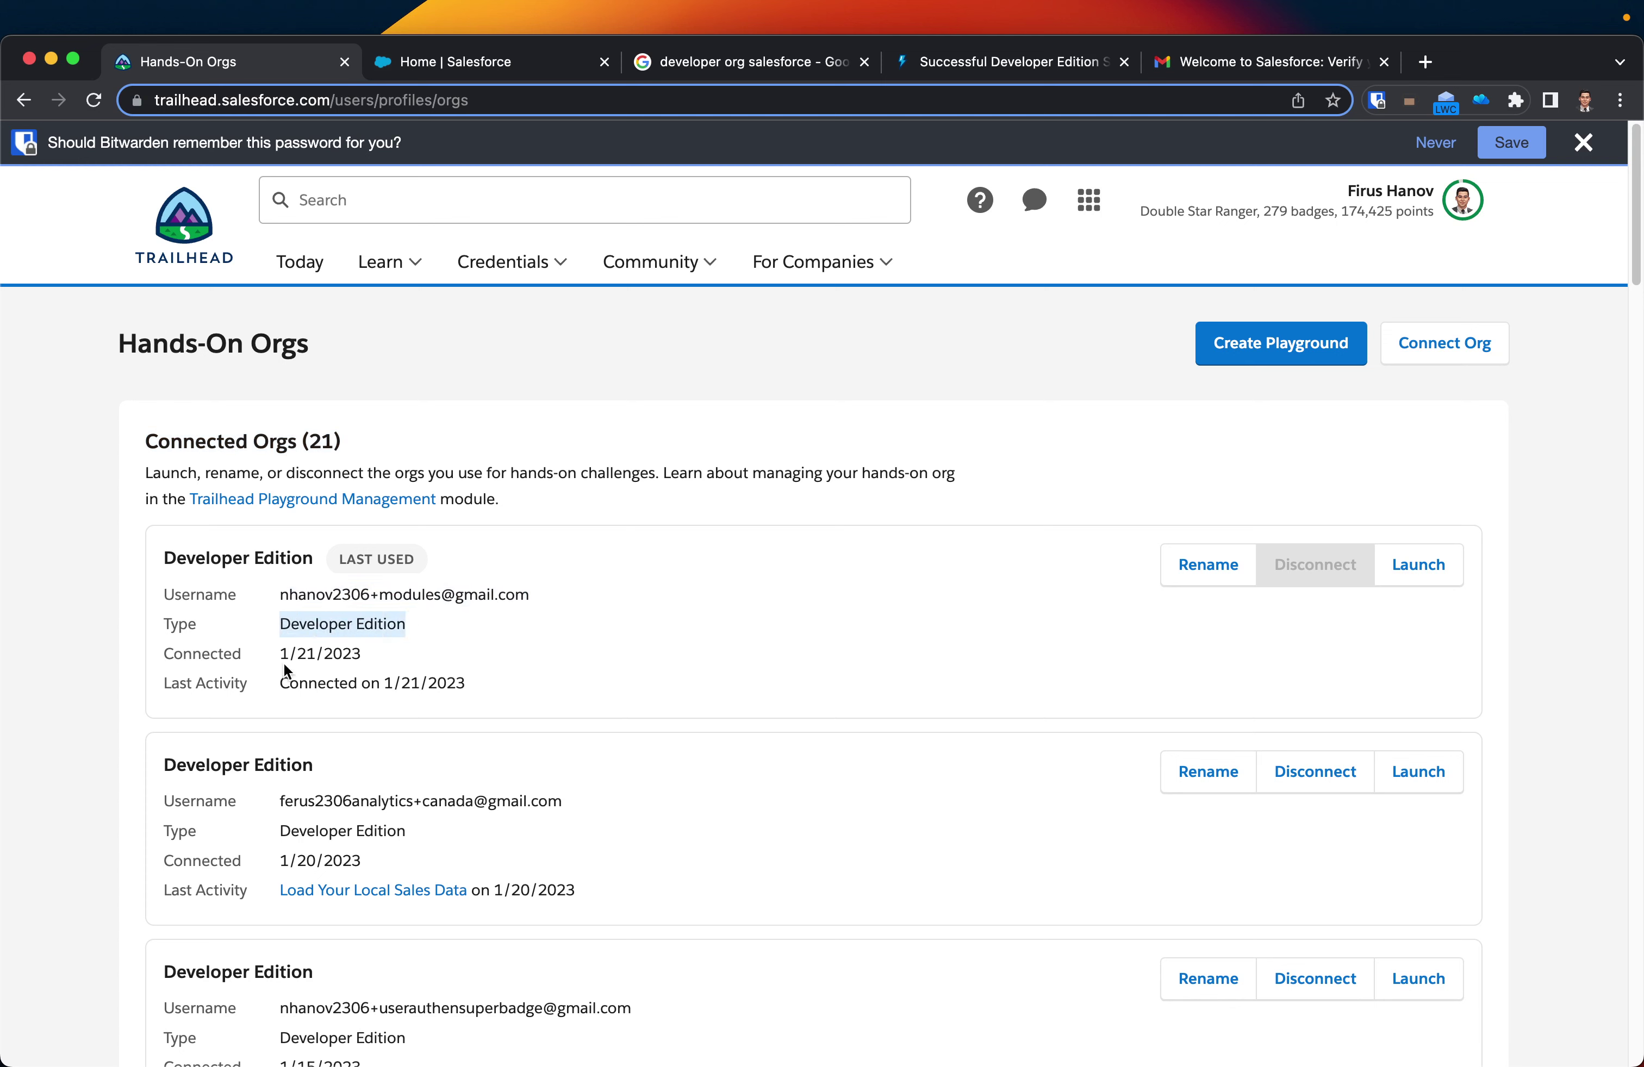